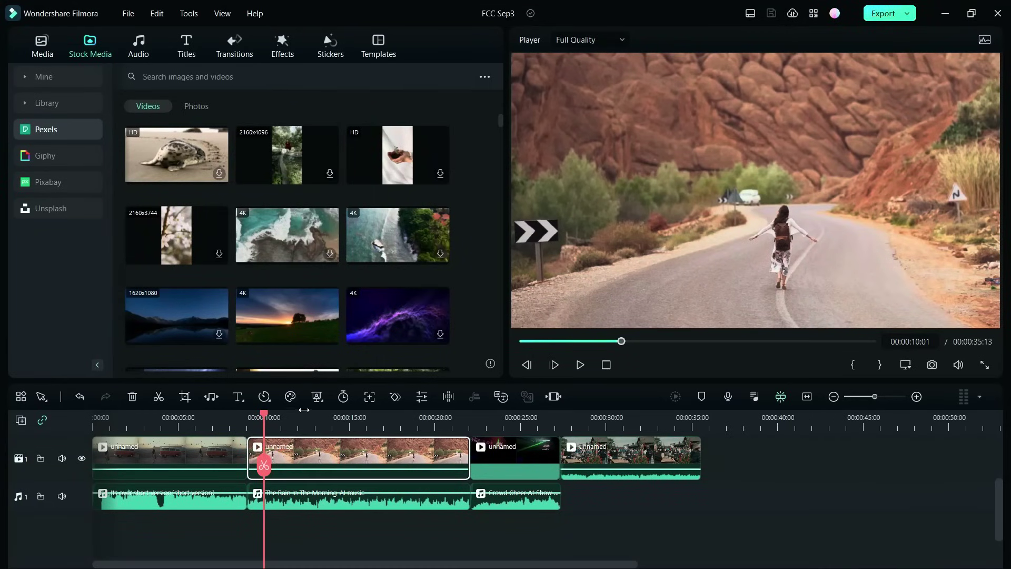
Preview the first clip cut around 8 seconds and review the first music clip's settings
{"action": "left_click", "coordinate": [132, 417]}
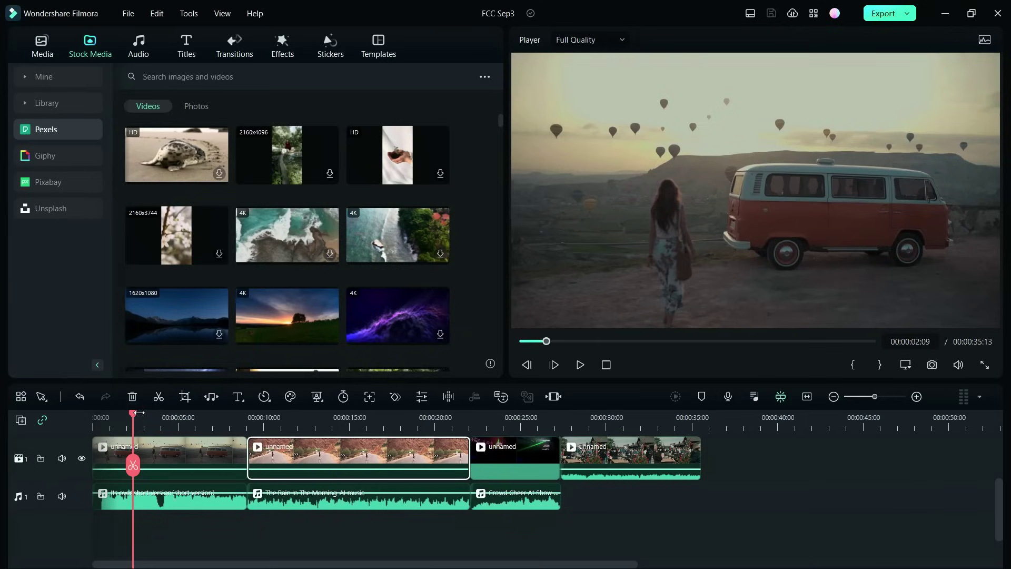
{"action": "left_click_drag", "start_coordinate": [136, 416], "coordinate": [163, 419]}
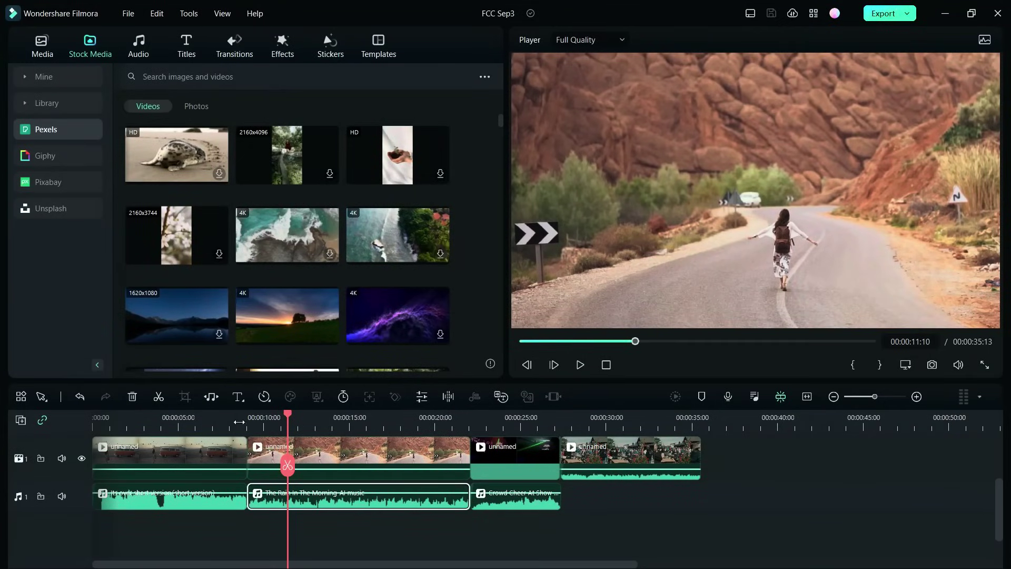
{"action": "left_click", "coordinate": [235, 421]}
{"action": "left_click", "coordinate": [579, 365]}
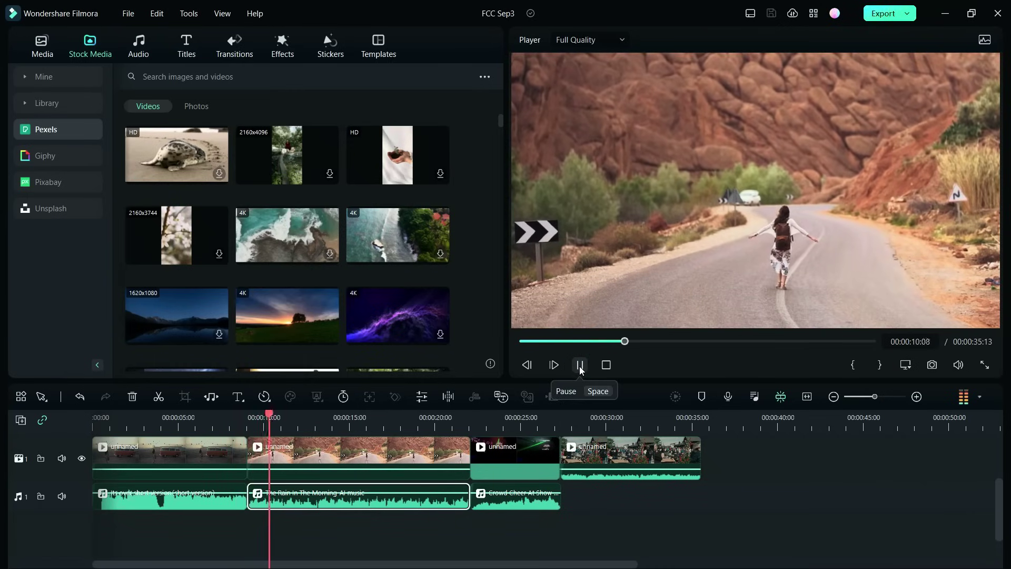
{"action": "left_click", "coordinate": [579, 365]}
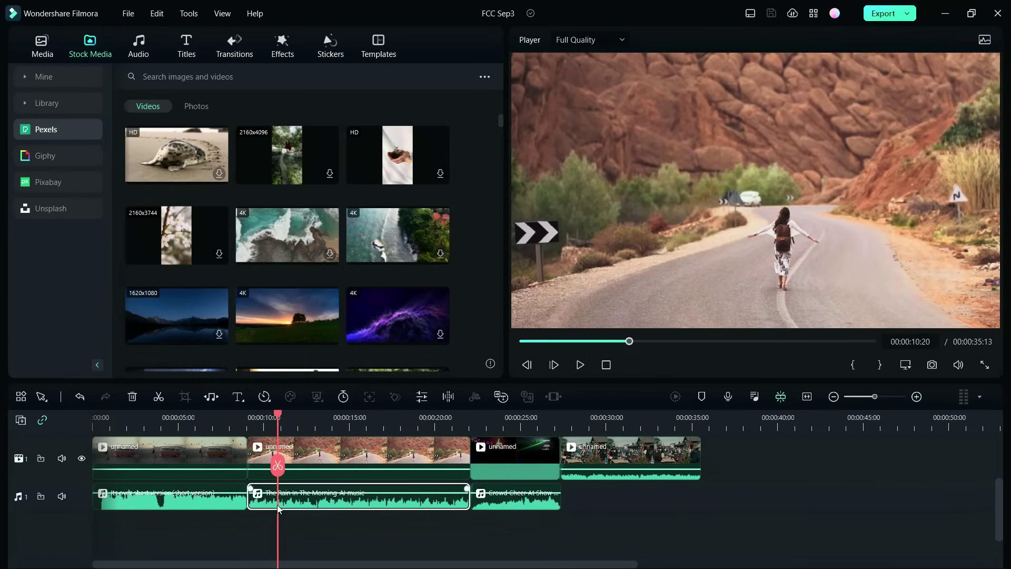
{"action": "double_click", "coordinate": [221, 505]}
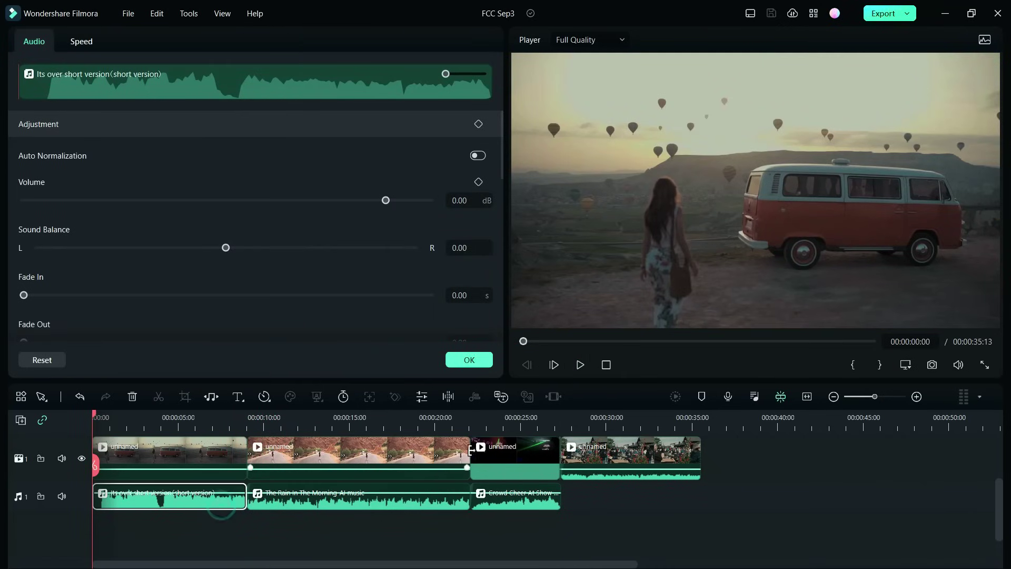
{"action": "scroll", "coordinate": [28, 297], "scroll_direction": "down", "scroll_amount": 1}
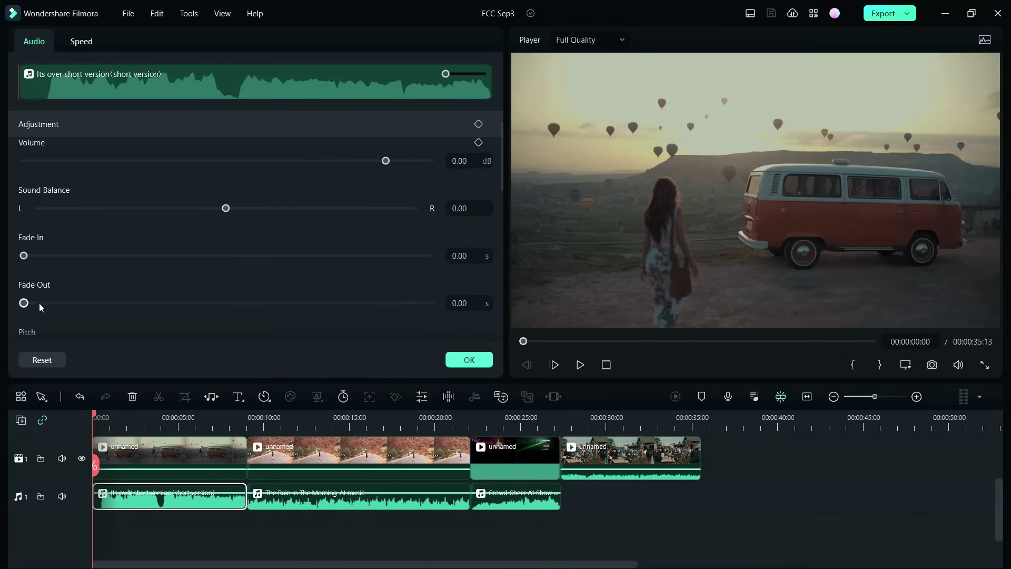
{"action": "left_click", "coordinate": [468, 359]}
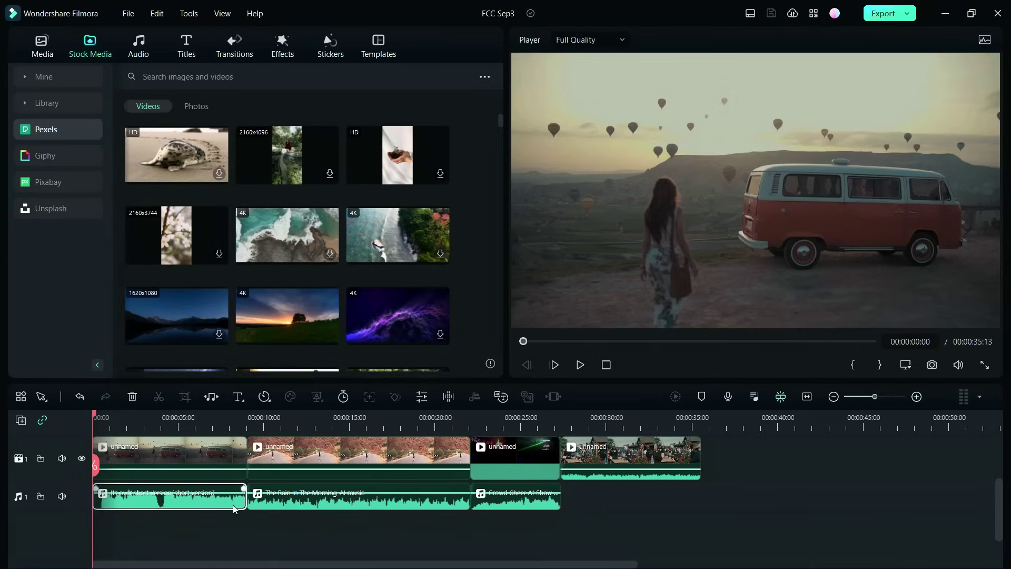
Place Constant Gain on the first music cut, shorten it, and play it back
{"action": "left_click", "coordinate": [235, 45]}
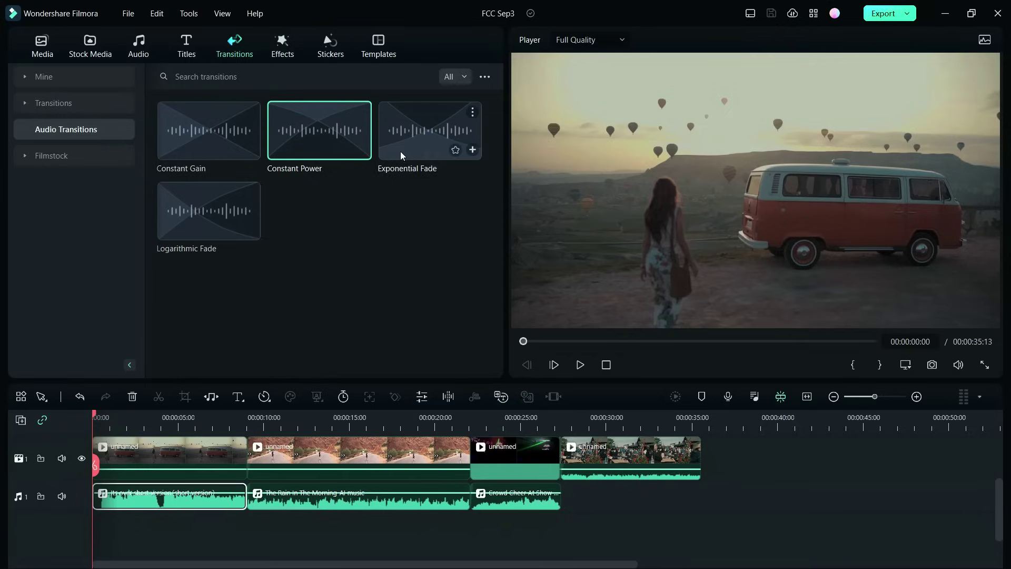
{"action": "left_click", "coordinate": [199, 143]}
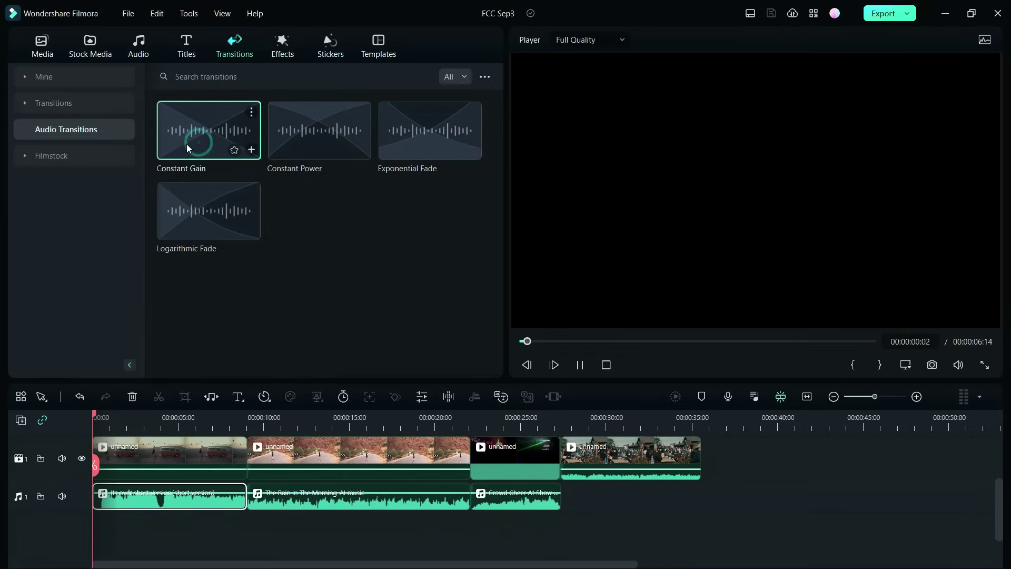
{"action": "left_click_drag", "start_coordinate": [205, 142], "coordinate": [242, 492]}
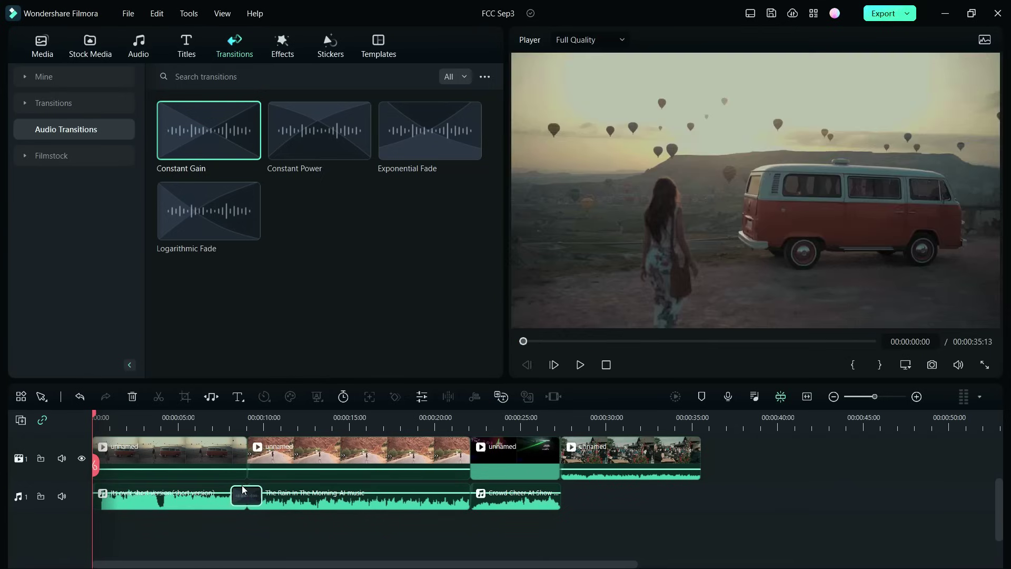
{"action": "left_click", "coordinate": [220, 419]}
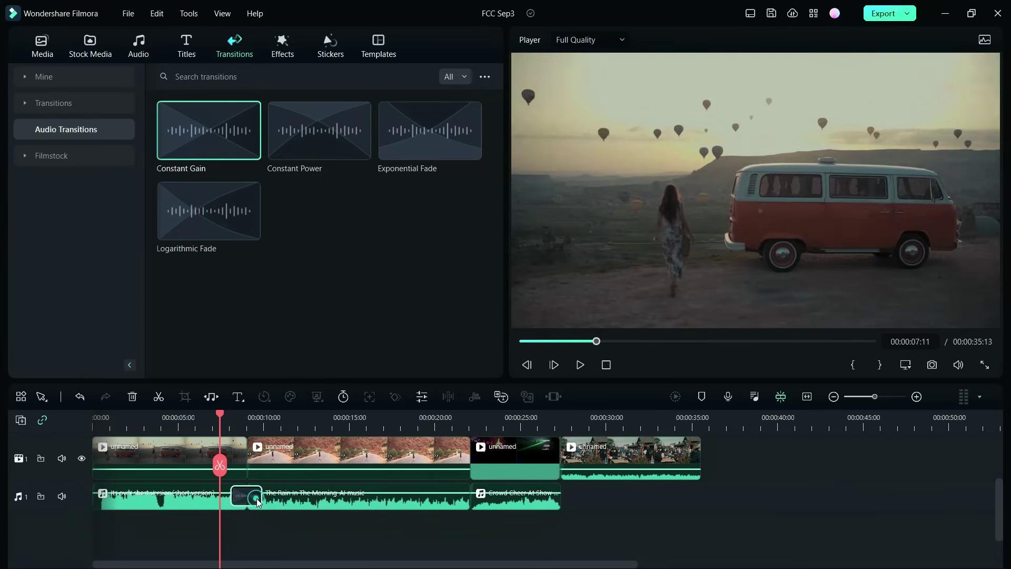
{"action": "left_click_drag", "start_coordinate": [258, 497], "coordinate": [251, 496]}
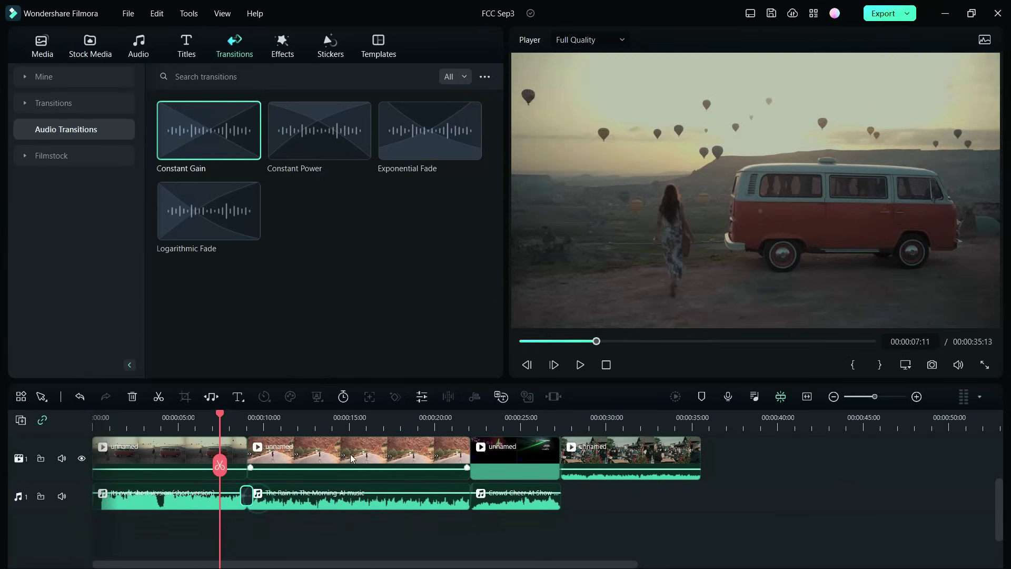
{"action": "left_click", "coordinate": [580, 364]}
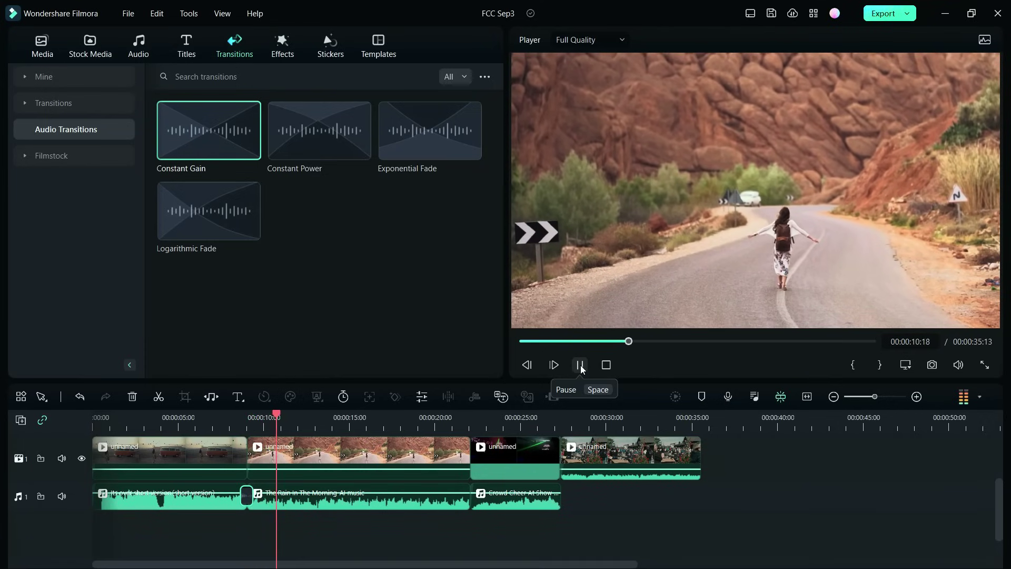
Replace the first music cut's transition with Constant Power and play it back twice
{"action": "left_click", "coordinate": [581, 367]}
{"action": "scroll", "coordinate": [266, 421], "scroll_direction": "up", "scroll_amount": 5}
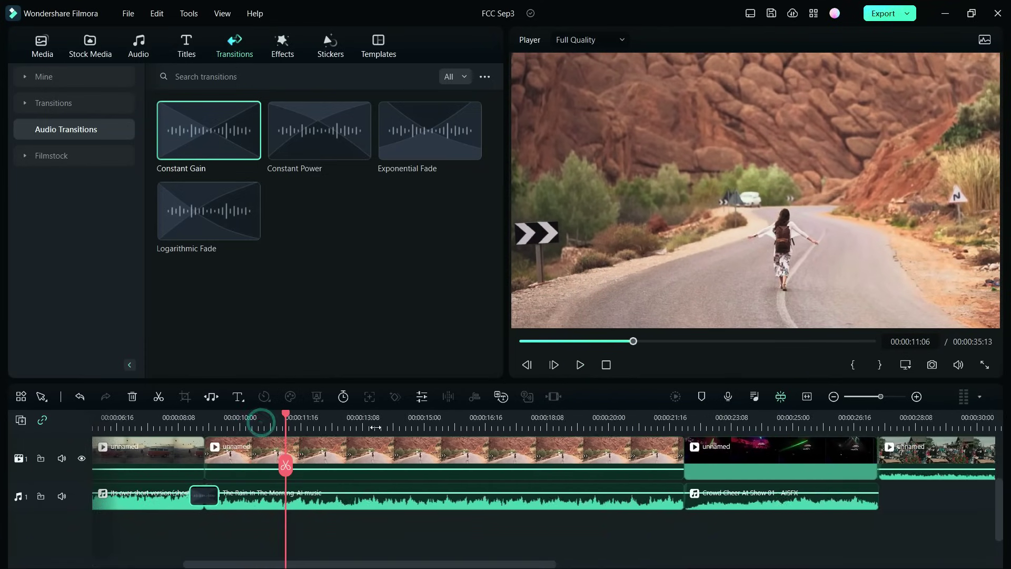
{"action": "left_click_drag", "start_coordinate": [336, 138], "coordinate": [185, 495]}
{"action": "left_click", "coordinate": [157, 422]}
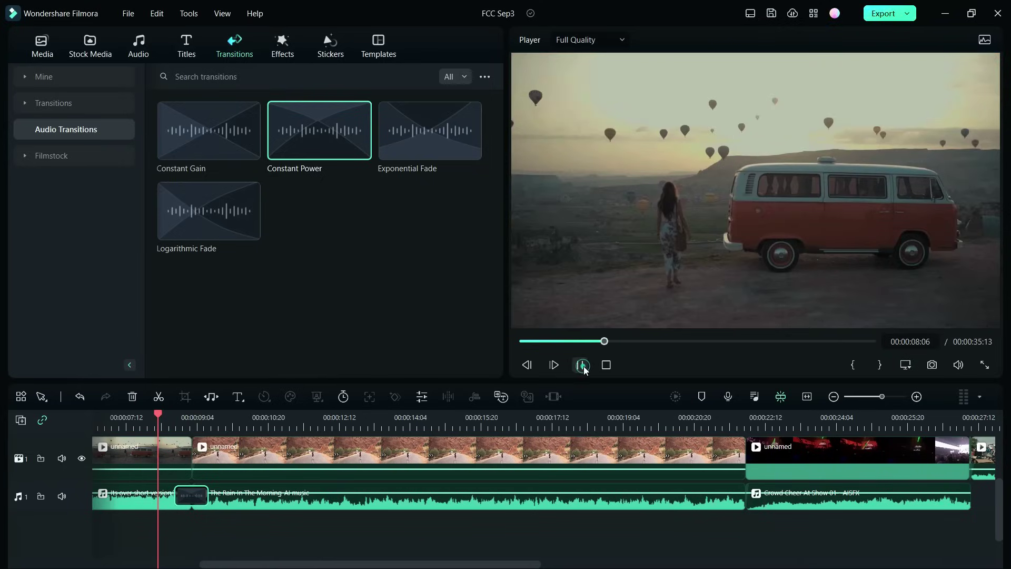
{"action": "left_click", "coordinate": [581, 365]}
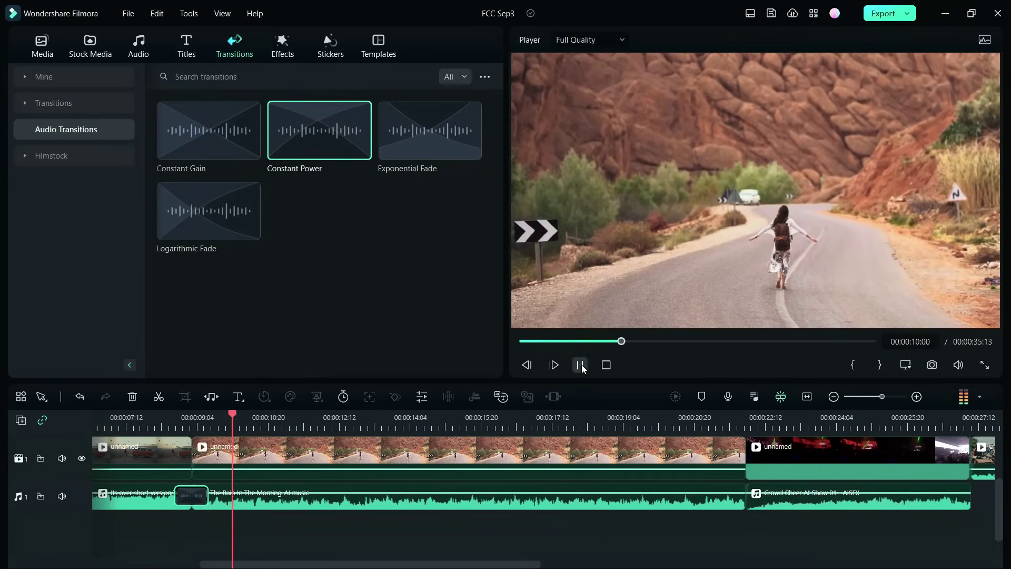
{"action": "left_click", "coordinate": [581, 365]}
{"action": "left_click", "coordinate": [135, 424]}
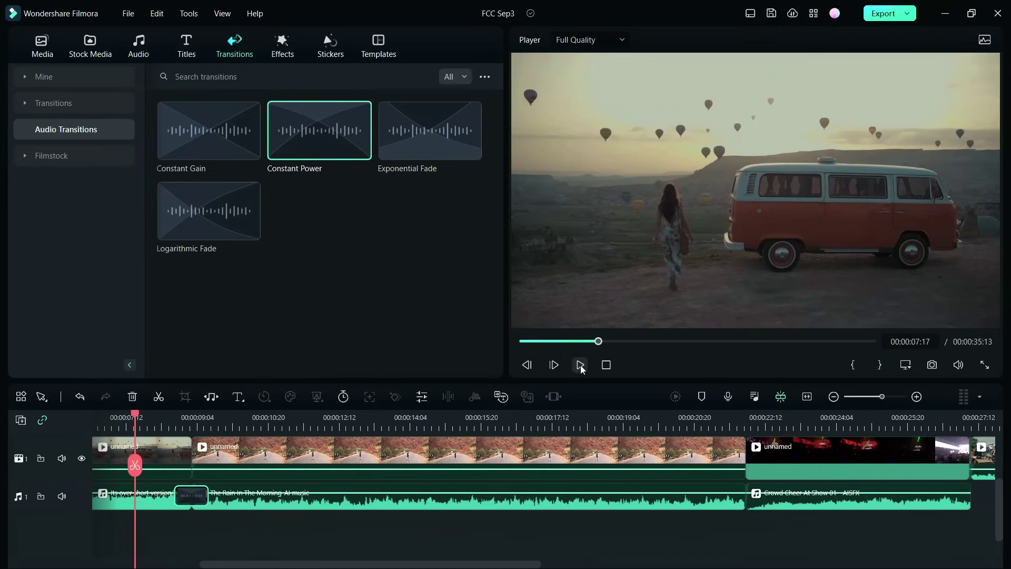
{"action": "left_click", "coordinate": [581, 365]}
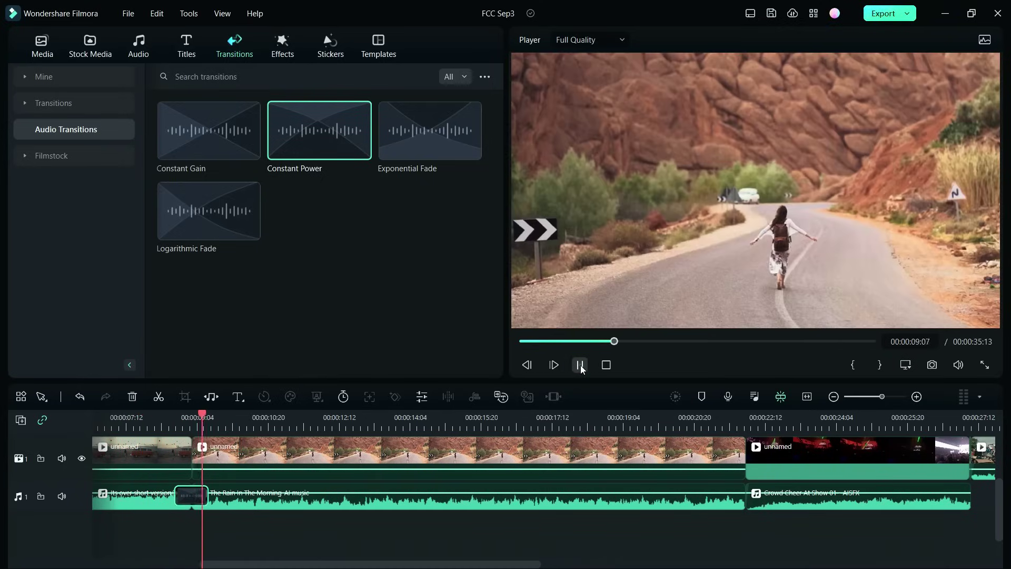
{"action": "left_click", "coordinate": [580, 365]}
Audition Exponential Fade and then Logarithmic Fade at the first music cut
{"action": "left_click_drag", "start_coordinate": [411, 142], "coordinate": [191, 503]}
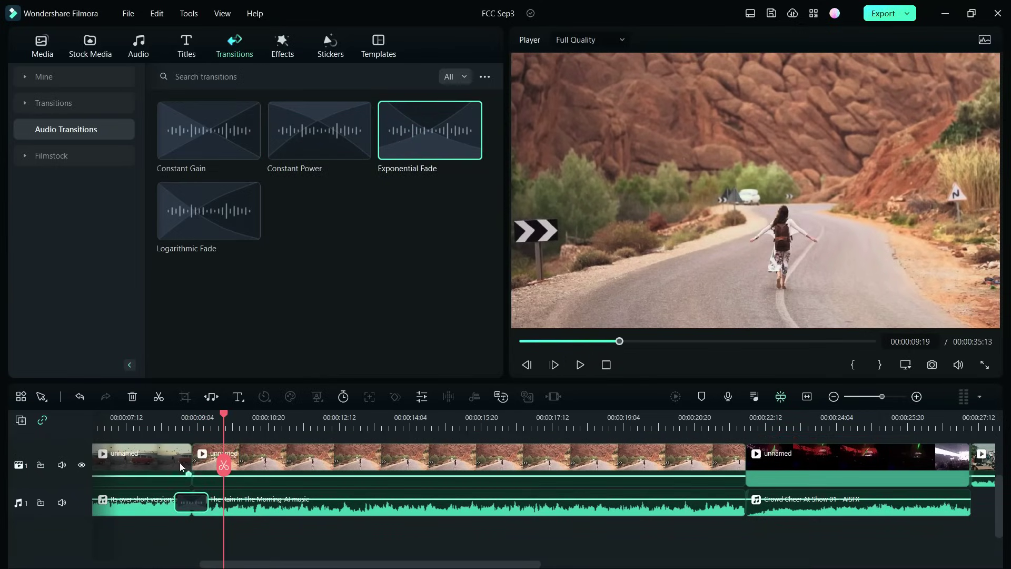
{"action": "left_click", "coordinate": [135, 420]}
{"action": "left_click", "coordinate": [581, 364]}
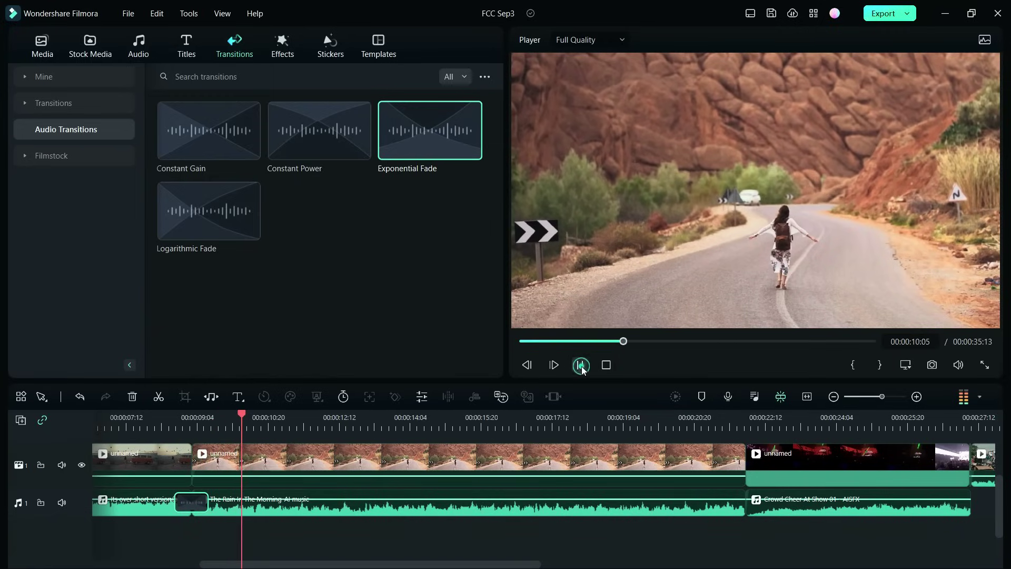
{"action": "left_click", "coordinate": [582, 365]}
{"action": "left_click_drag", "start_coordinate": [208, 211], "coordinate": [187, 499]}
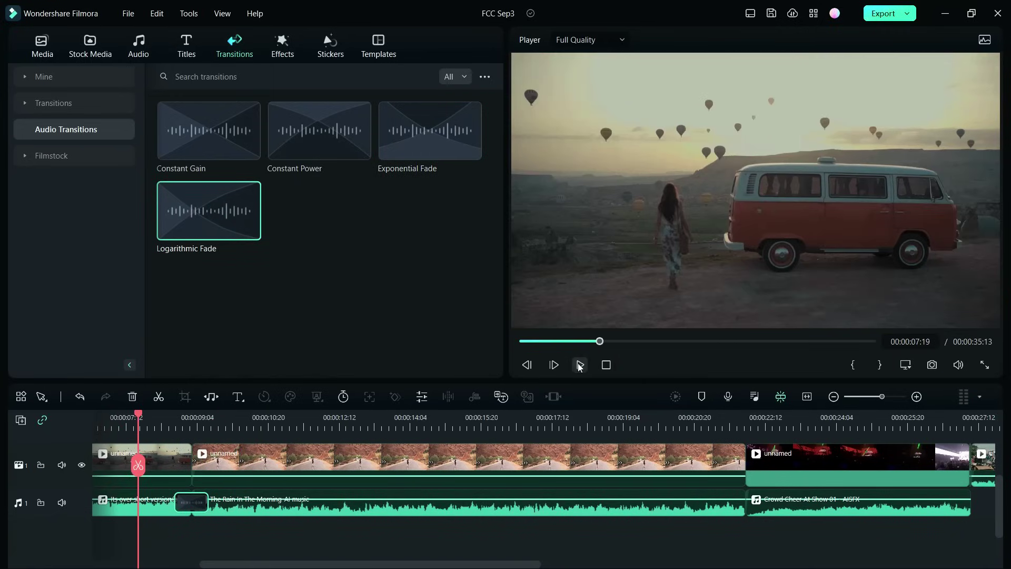
{"action": "left_click", "coordinate": [580, 364]}
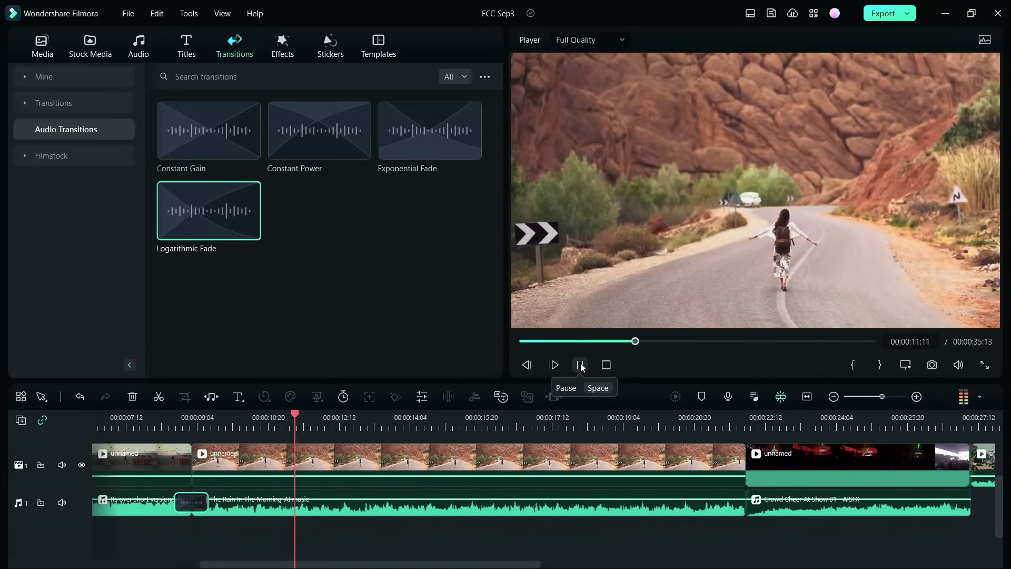
{"action": "left_click", "coordinate": [580, 364]}
Put Constant Gain back on the first music cut and replay it
{"action": "left_click_drag", "start_coordinate": [181, 128], "coordinate": [193, 505]}
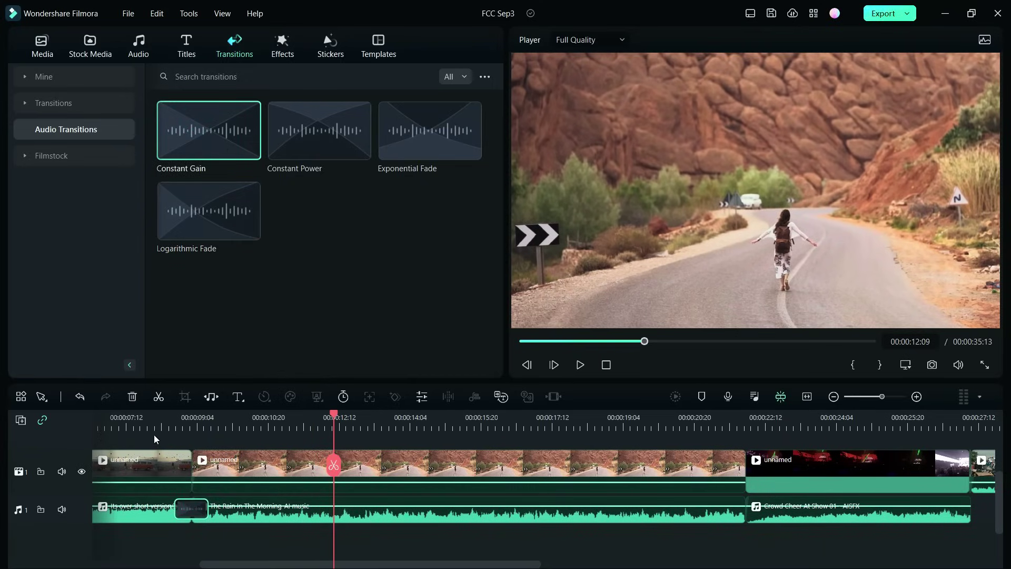
{"action": "left_click", "coordinate": [136, 422]}
{"action": "left_click", "coordinate": [579, 364]}
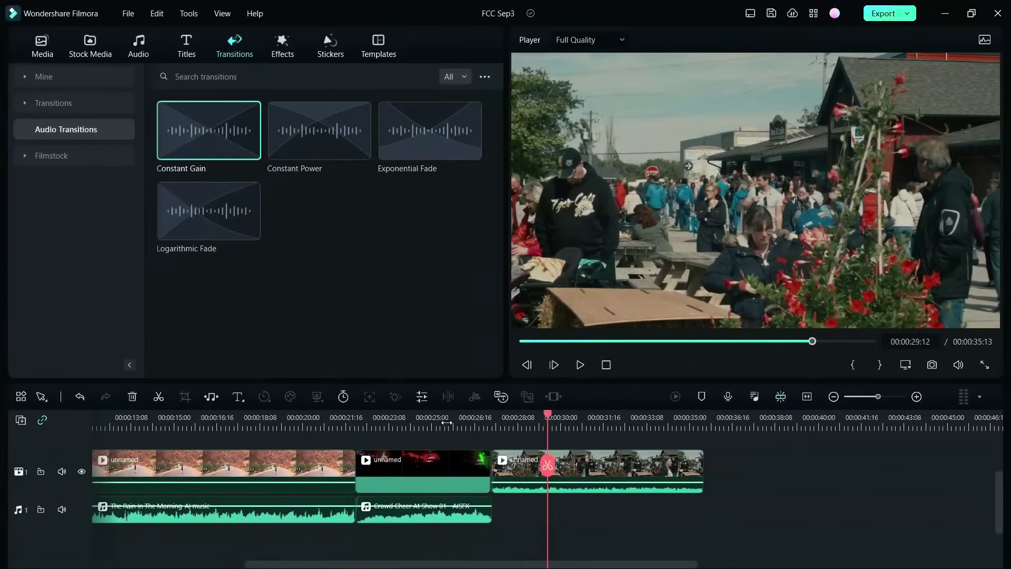
Play from about 25 to 29 seconds and detach the third video clip's audio
{"action": "key", "text": "space"}
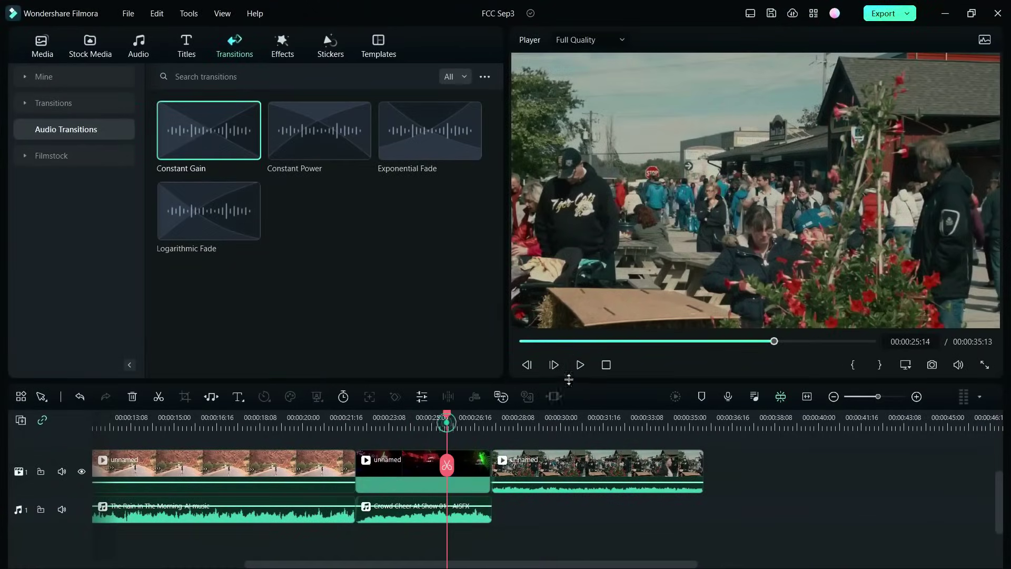
{"action": "left_click", "coordinate": [579, 365]}
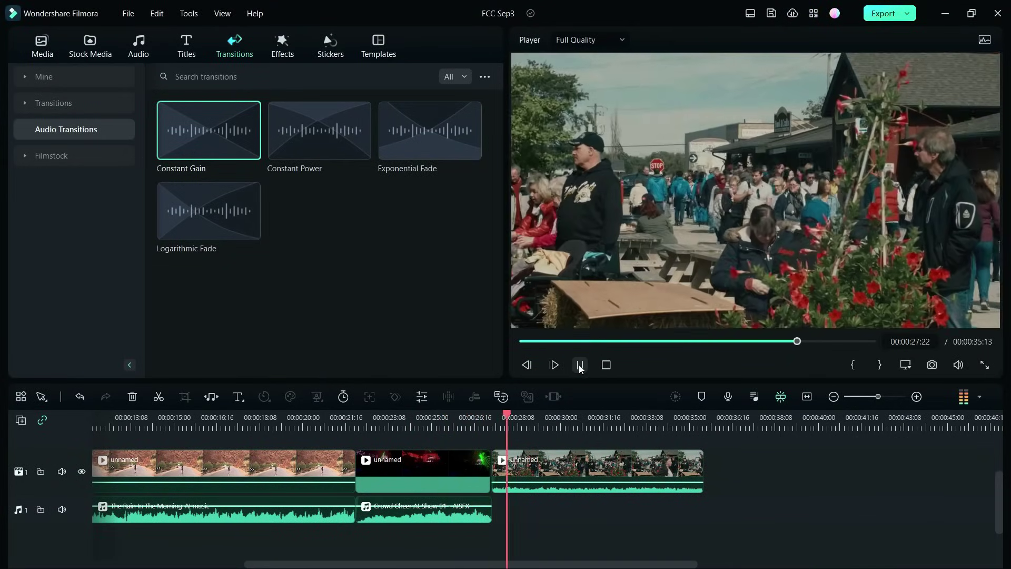
{"action": "left_click", "coordinate": [579, 365]}
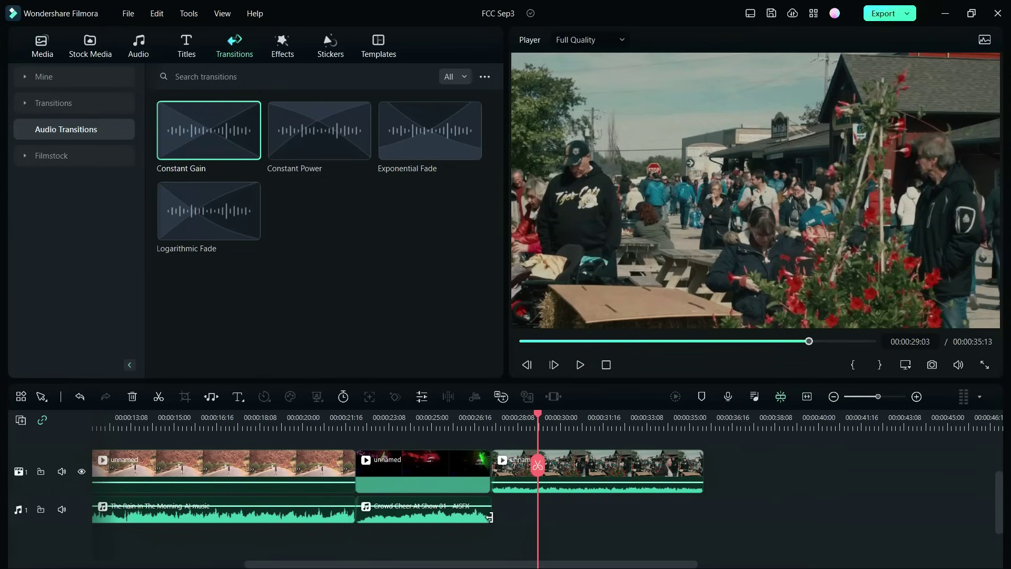
{"action": "right_click", "coordinate": [515, 476]}
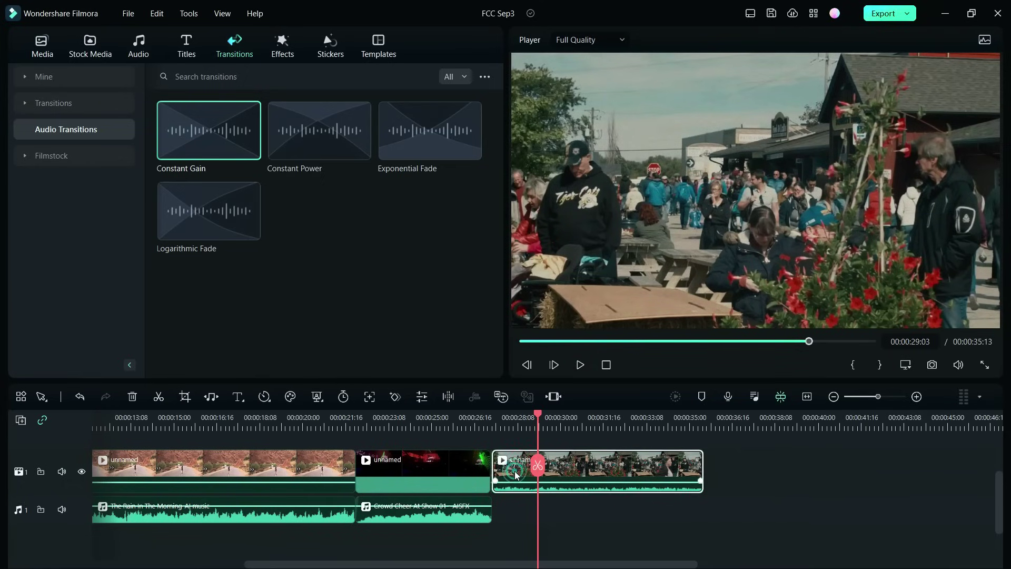
{"action": "left_click", "coordinate": [549, 327]}
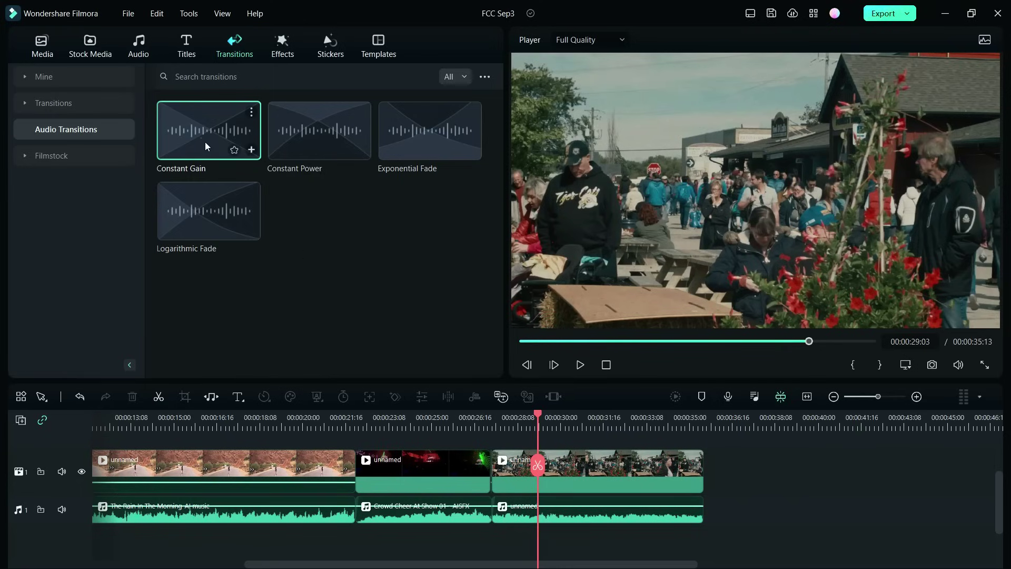
Audition Constant Gain, then Constant Power, at the second audio clip junction
{"action": "left_click_drag", "start_coordinate": [205, 145], "coordinate": [491, 508]}
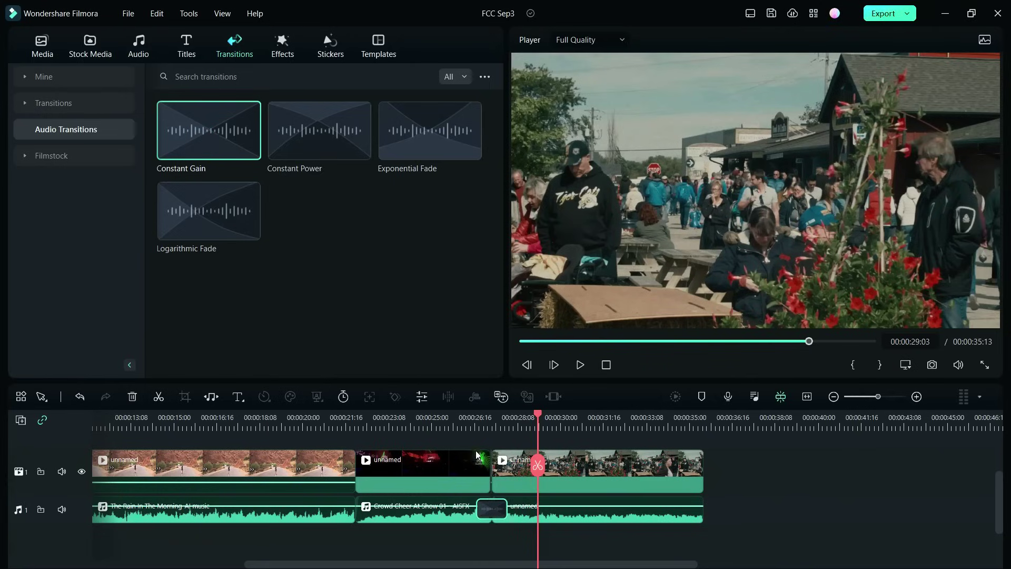
{"action": "left_click", "coordinate": [464, 417]}
{"action": "left_click", "coordinate": [580, 366]}
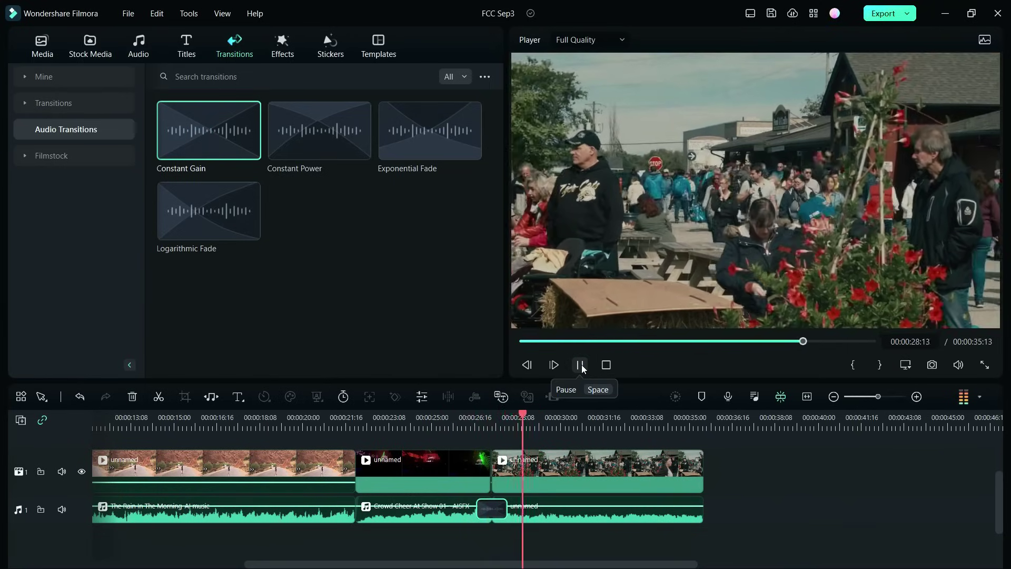
{"action": "key", "text": "space"}
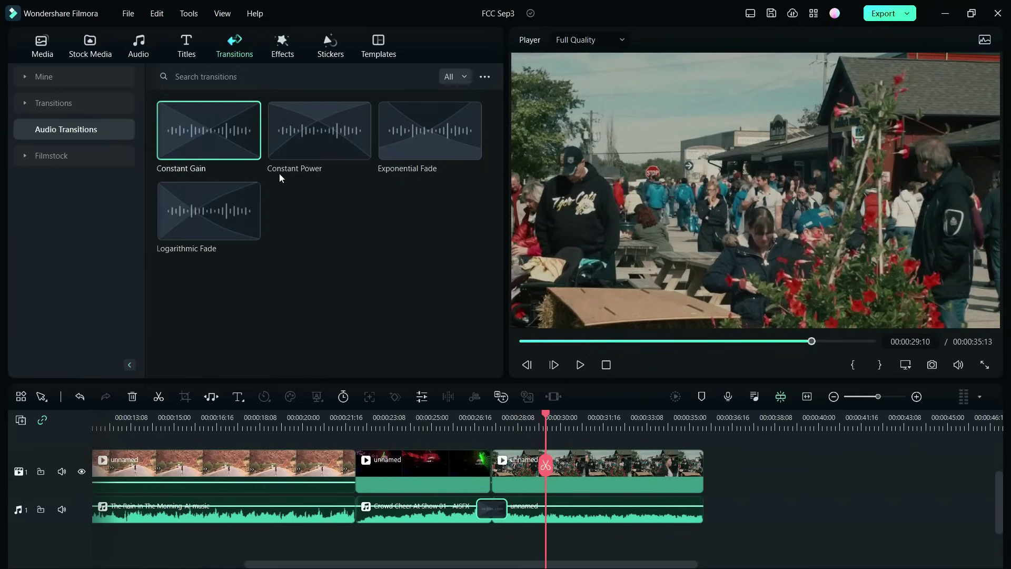
{"action": "left_click_drag", "start_coordinate": [315, 134], "coordinate": [490, 508]}
{"action": "left_click", "coordinate": [446, 420]}
{"action": "left_click", "coordinate": [580, 364]}
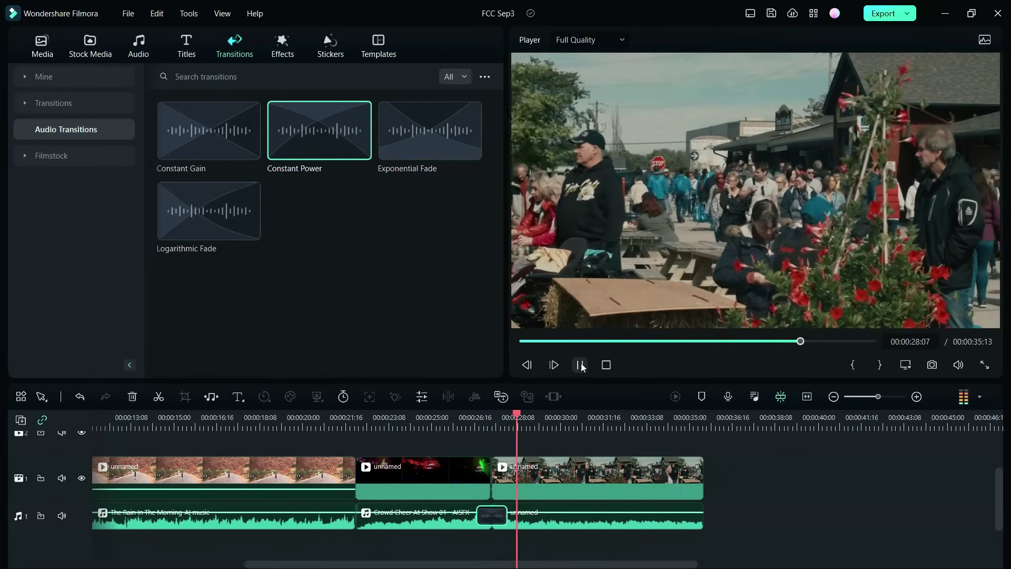
{"action": "left_click", "coordinate": [579, 364]}
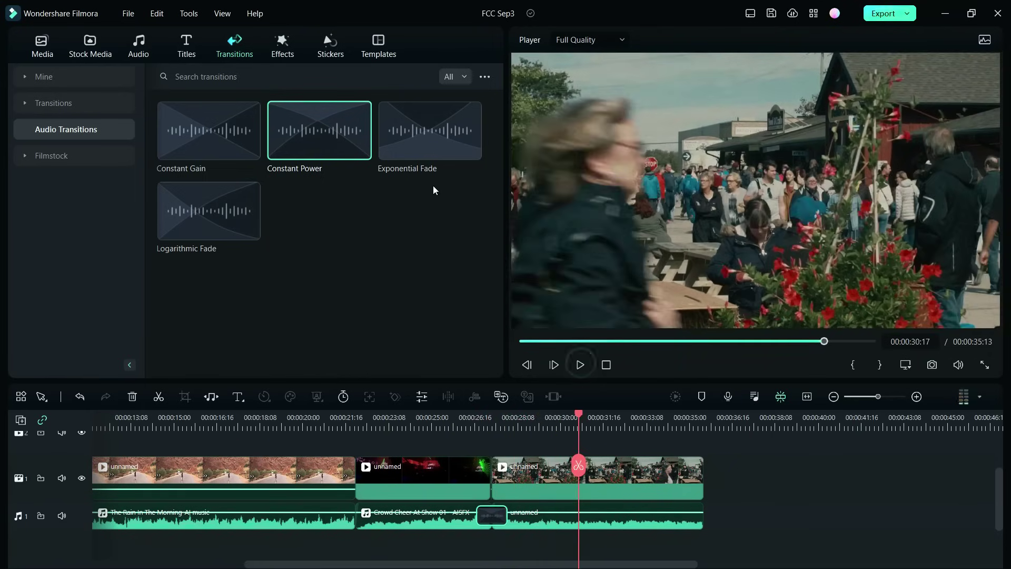
Audition Exponential Fade, then settle on Logarithmic Fade at that junction
{"action": "left_click_drag", "start_coordinate": [426, 148], "coordinate": [491, 505]}
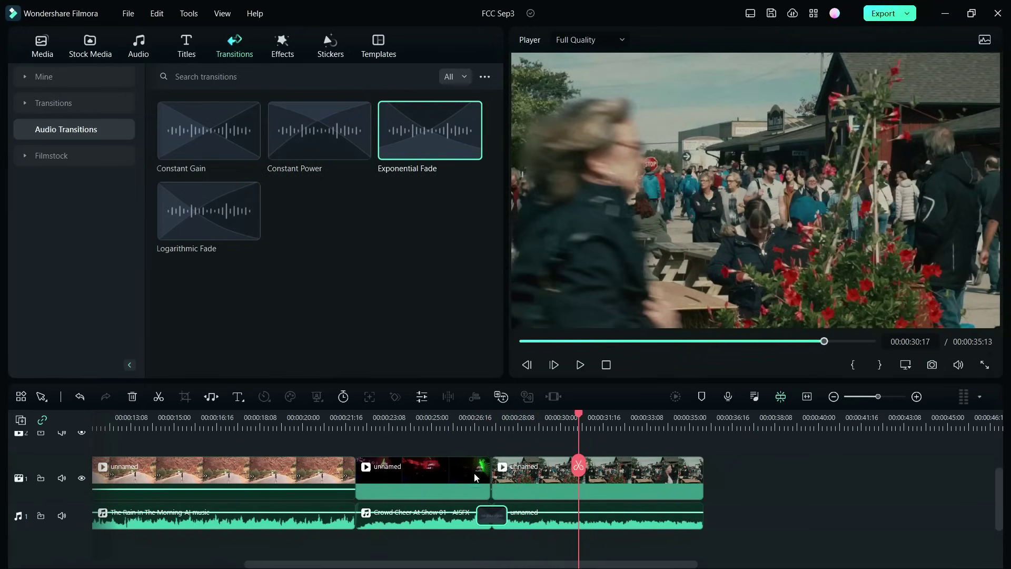
{"action": "left_click", "coordinate": [443, 420]}
{"action": "left_click", "coordinate": [580, 364]}
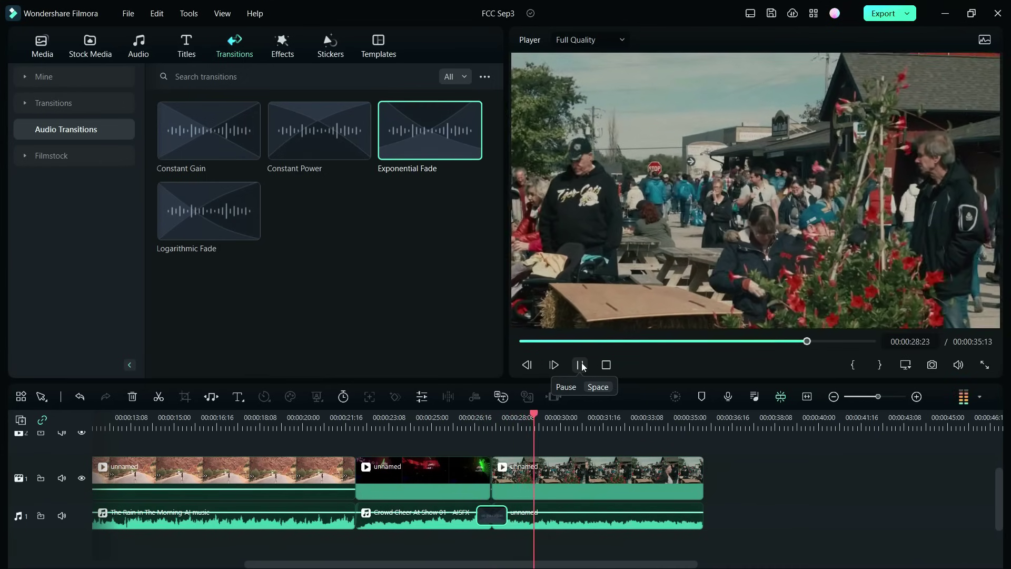
{"action": "left_click", "coordinate": [579, 364]}
{"action": "left_click_drag", "start_coordinate": [234, 227], "coordinate": [485, 521]}
{"action": "left_click", "coordinate": [454, 427]}
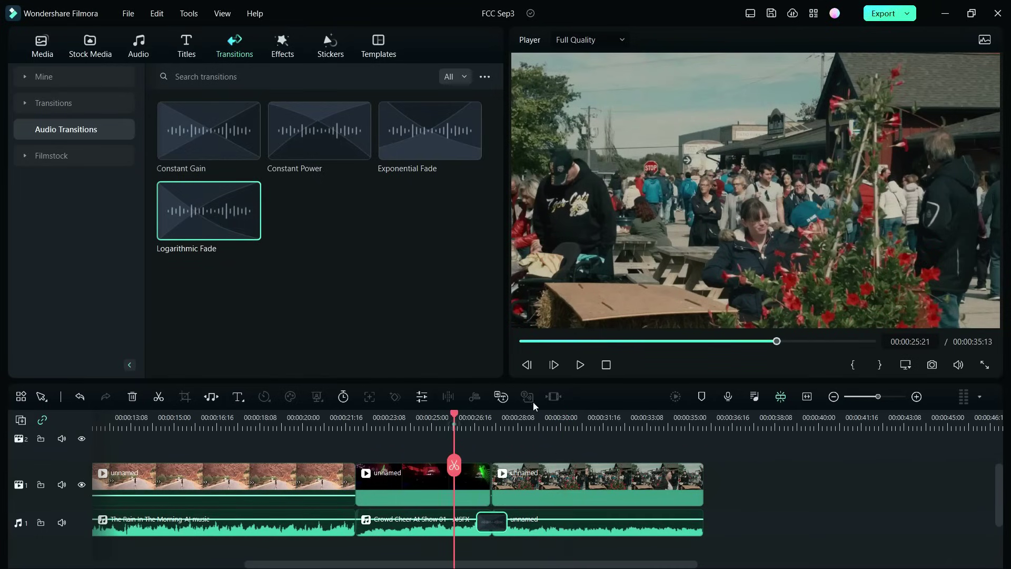
{"action": "left_click", "coordinate": [579, 364]}
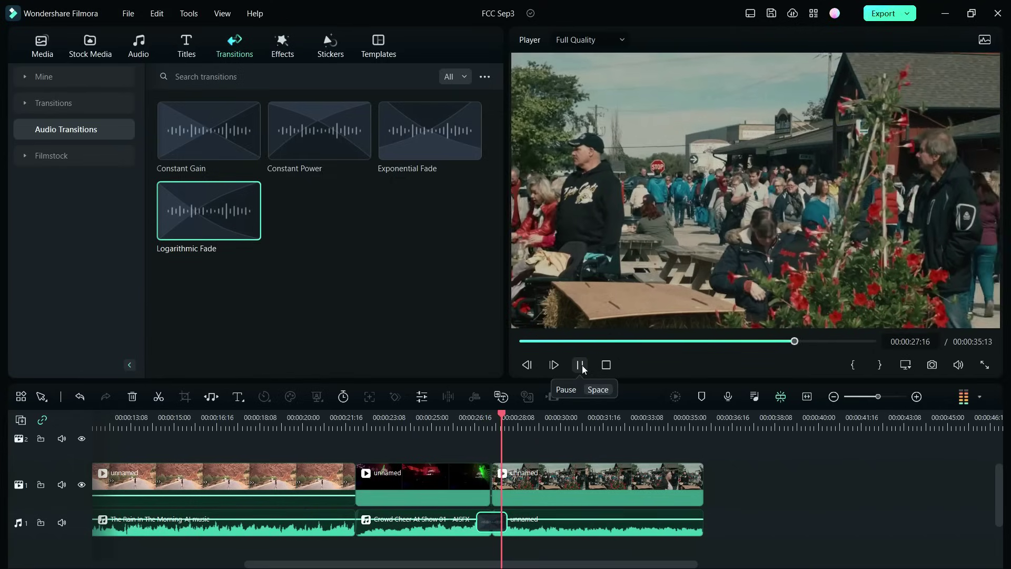
{"action": "left_click", "coordinate": [580, 365]}
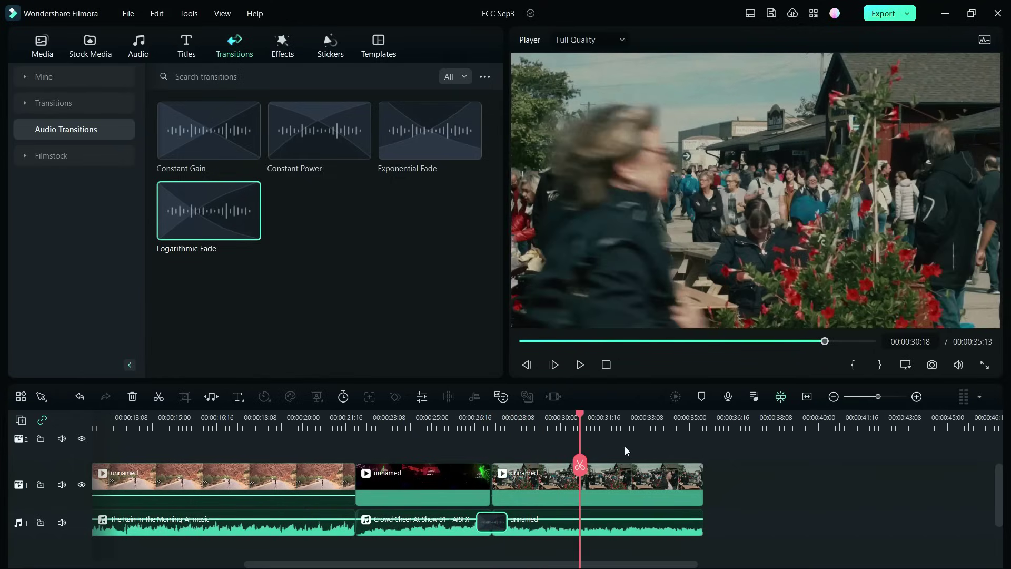
Launch Auto Beat Sync on the Charlie Chaplin clip and review its settings panel
{"action": "scroll", "coordinate": [595, 426], "scroll_direction": "down", "scroll_amount": 5}
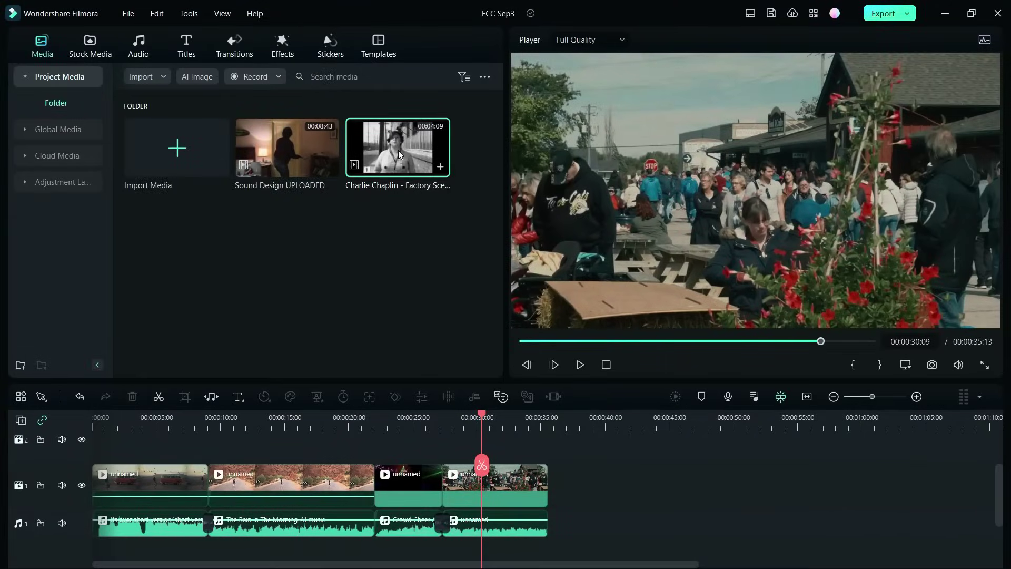
{"action": "right_click", "coordinate": [398, 150]}
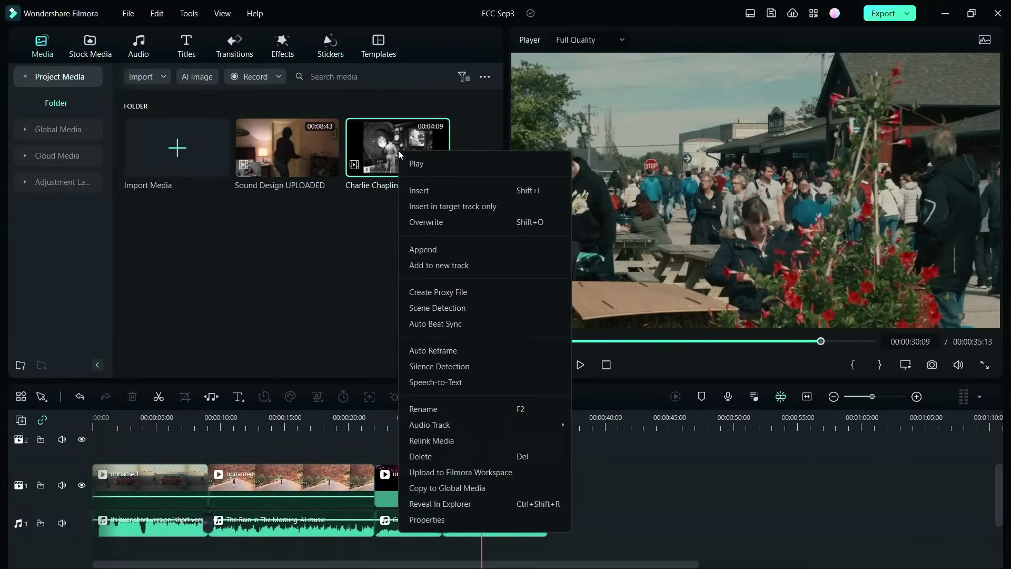
{"action": "left_click", "coordinate": [438, 324]}
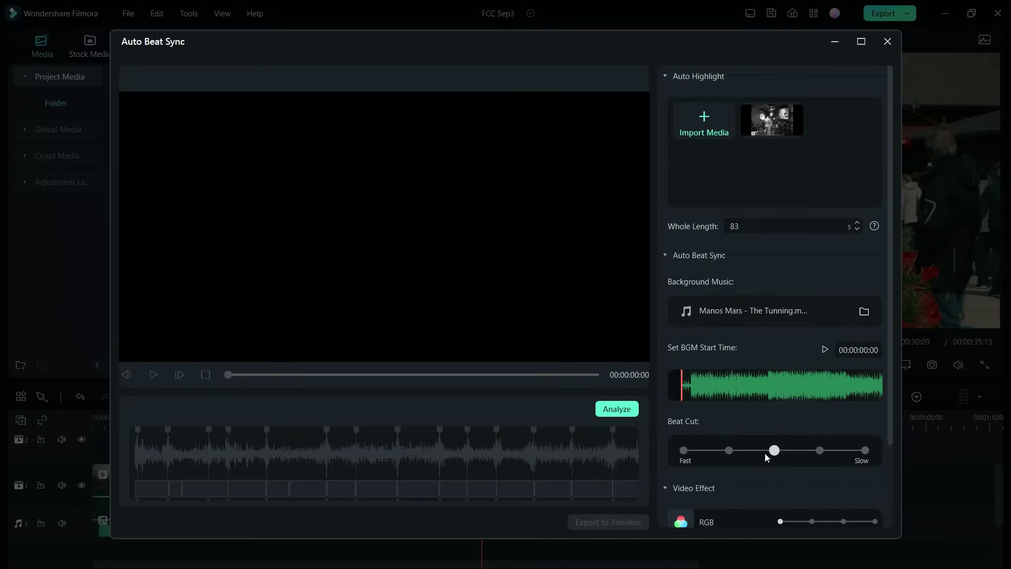
{"action": "scroll", "coordinate": [764, 452], "scroll_direction": "down", "scroll_amount": 3}
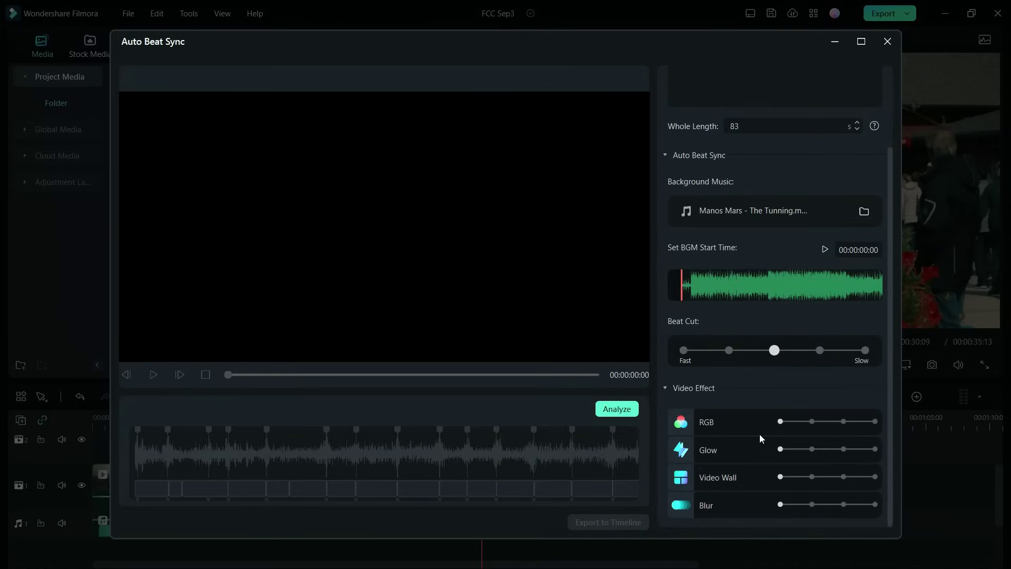
{"action": "scroll", "coordinate": [738, 400], "scroll_direction": "up", "scroll_amount": 3}
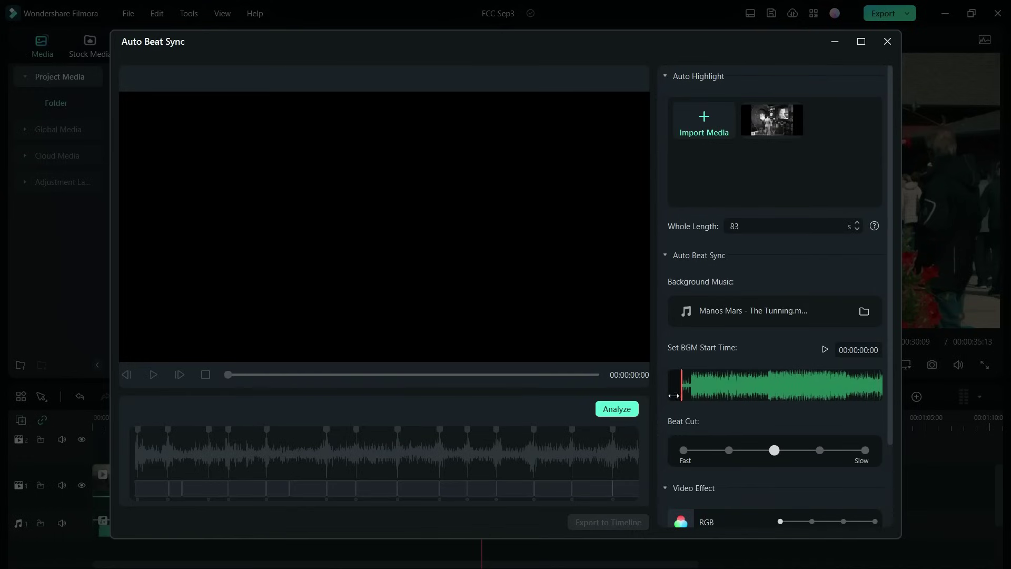
Analyze the Chaplin footage against the music, then play and pause the beat-synced preview
{"action": "left_click", "coordinate": [630, 412]}
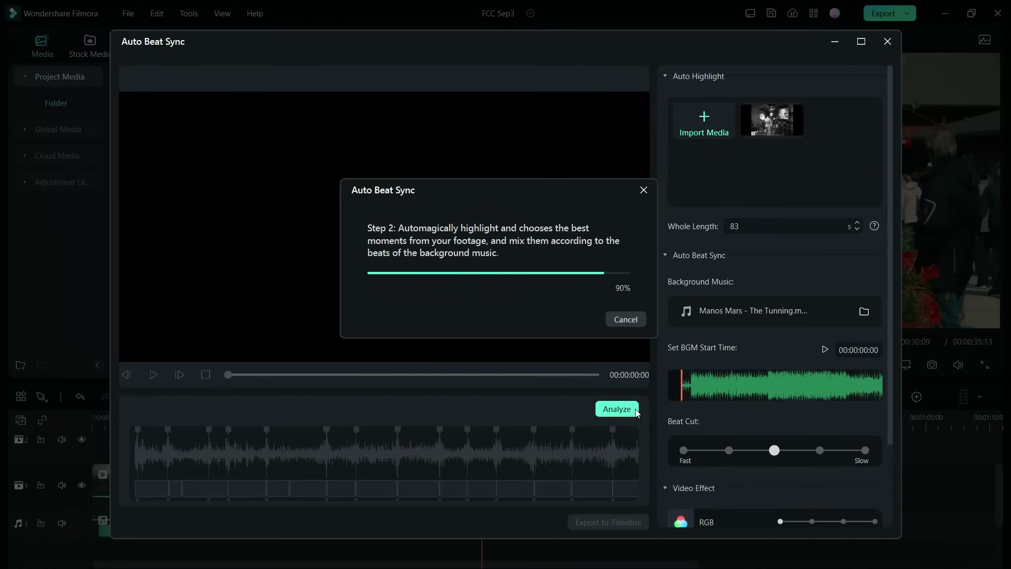
{"action": "left_click", "coordinate": [441, 373]}
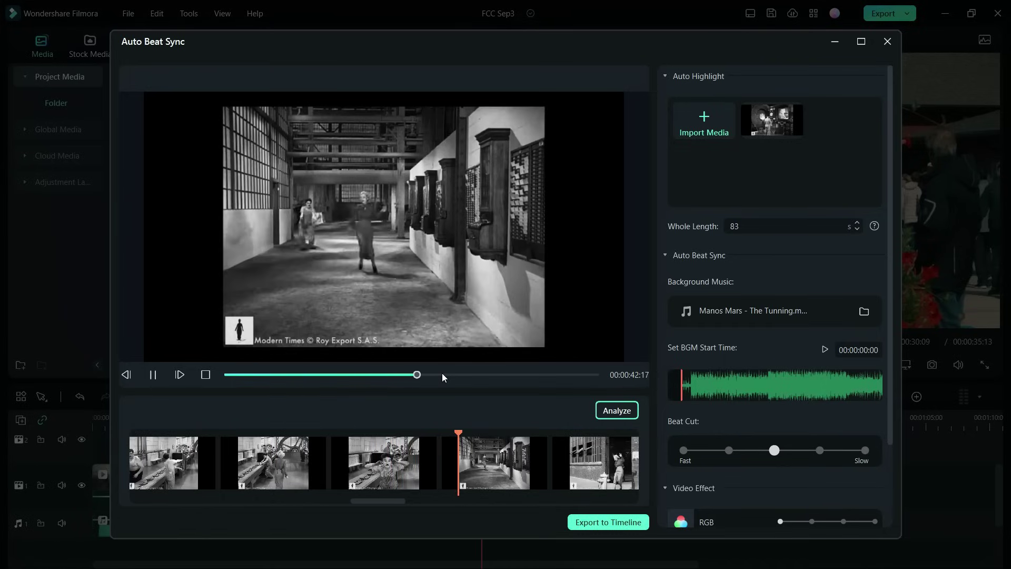
{"action": "left_click", "coordinate": [488, 374]}
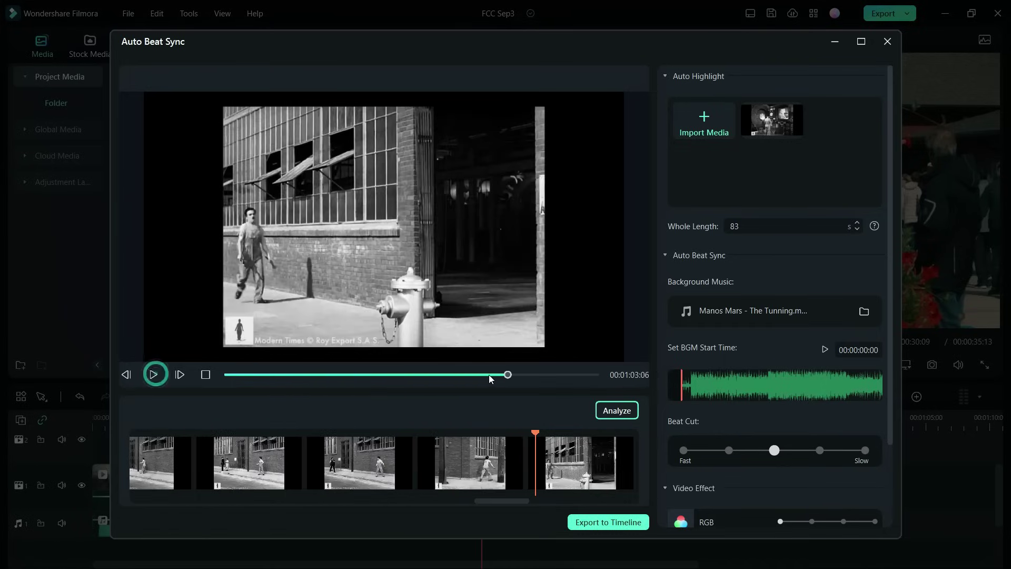
Set Beat Cut to Fast, RGB, Glow, Video Wall and Blur to level three, and re-analyze
{"action": "left_click", "coordinate": [819, 450]}
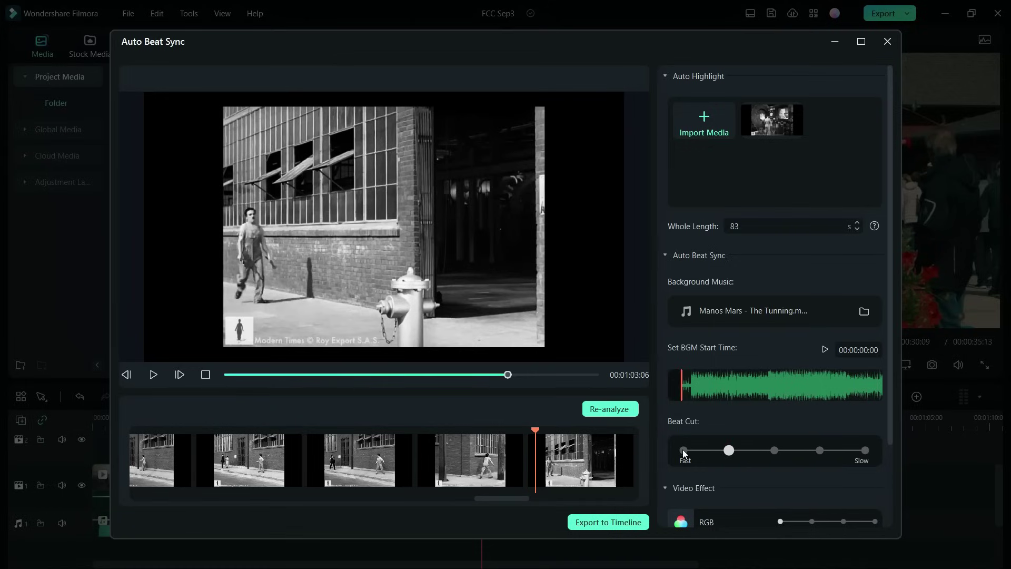
{"action": "scroll", "coordinate": [779, 475], "scroll_direction": "down", "scroll_amount": 2}
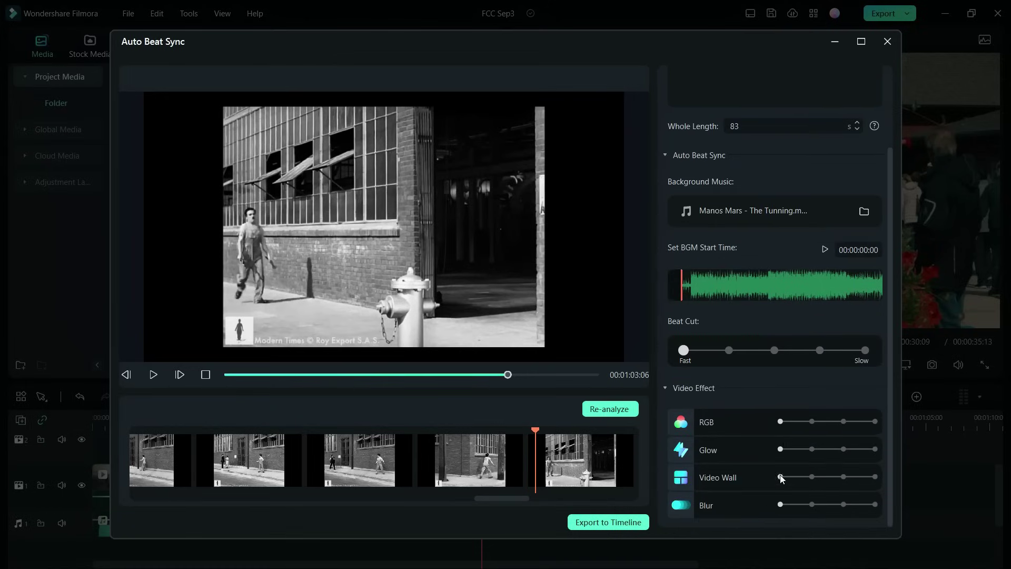
{"action": "left_click", "coordinate": [842, 422]}
{"action": "left_click", "coordinate": [842, 449]}
{"action": "left_click", "coordinate": [844, 503]}
{"action": "left_click", "coordinate": [843, 477]}
{"action": "left_click", "coordinate": [609, 410]}
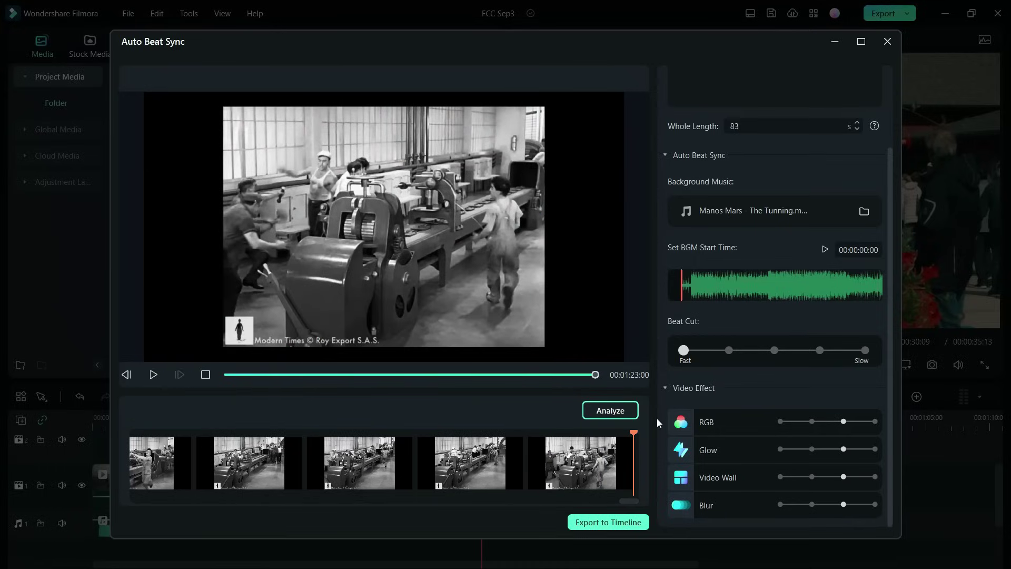
Export the beat-synced edit to the timeline, enlarge the timeline, and inspect the new clips
{"action": "left_click", "coordinate": [609, 523]}
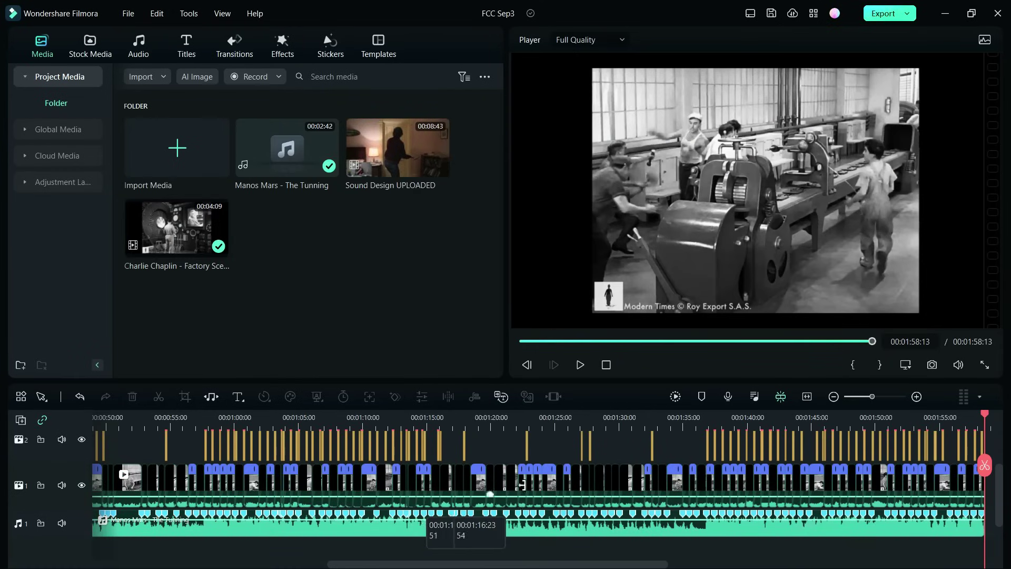
{"action": "left_click_drag", "start_coordinate": [473, 382], "coordinate": [466, 292]}
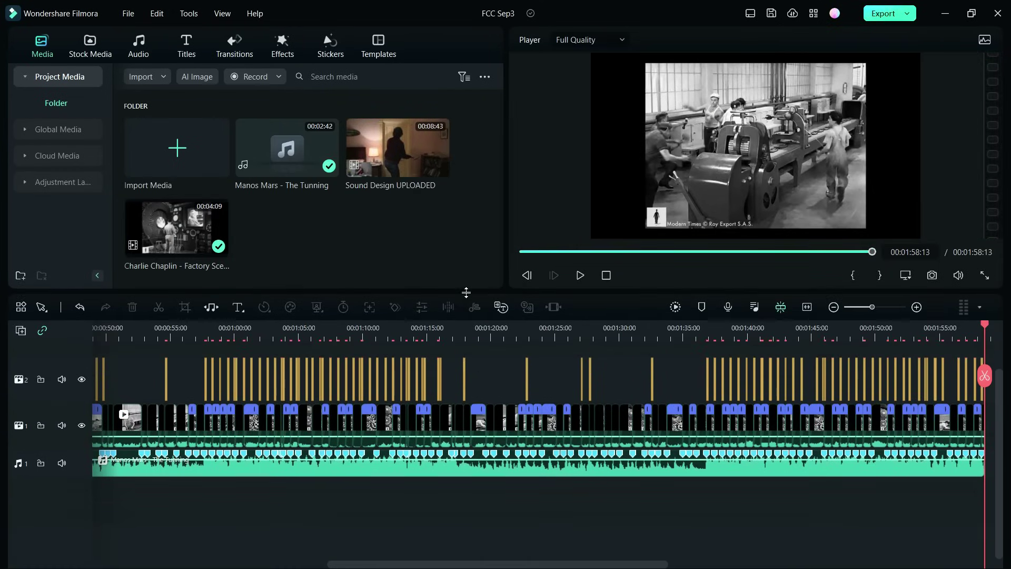
{"action": "mouse_move", "coordinate": [437, 566]}
{"action": "left_mouse_down"}
{"action": "mouse_move", "coordinate": [540, 564]}
{"action": "mouse_move", "coordinate": [422, 558]}
{"action": "left_mouse_up"}
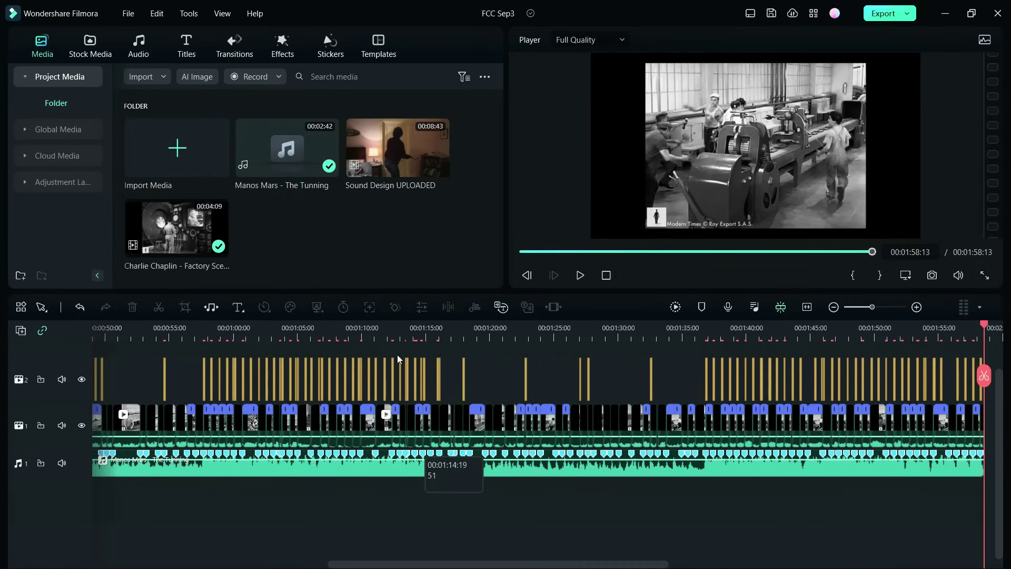
{"action": "mouse_move", "coordinate": [353, 334]}
{"action": "left_mouse_down"}
{"action": "mouse_move", "coordinate": [492, 333]}
{"action": "mouse_move", "coordinate": [592, 376]}
{"action": "left_mouse_up"}
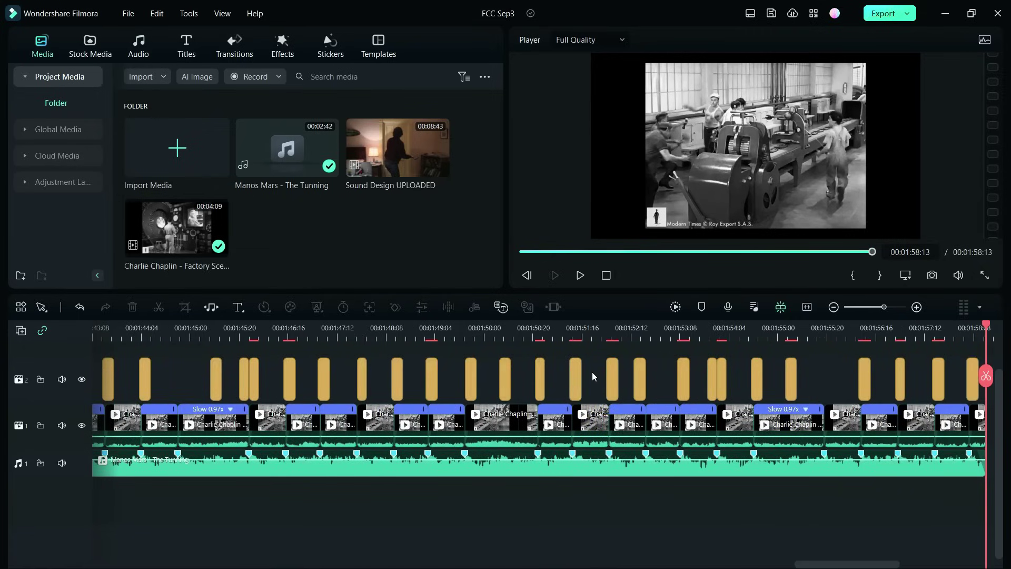
{"action": "left_click_drag", "start_coordinate": [829, 564], "coordinate": [518, 559]}
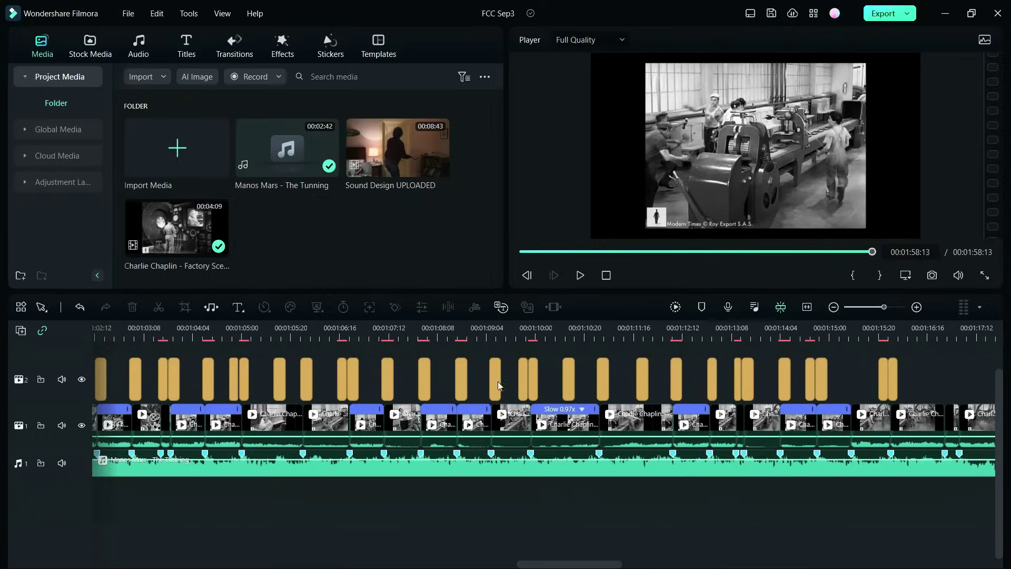
{"action": "scroll", "coordinate": [471, 329], "scroll_direction": "down", "scroll_amount": 5}
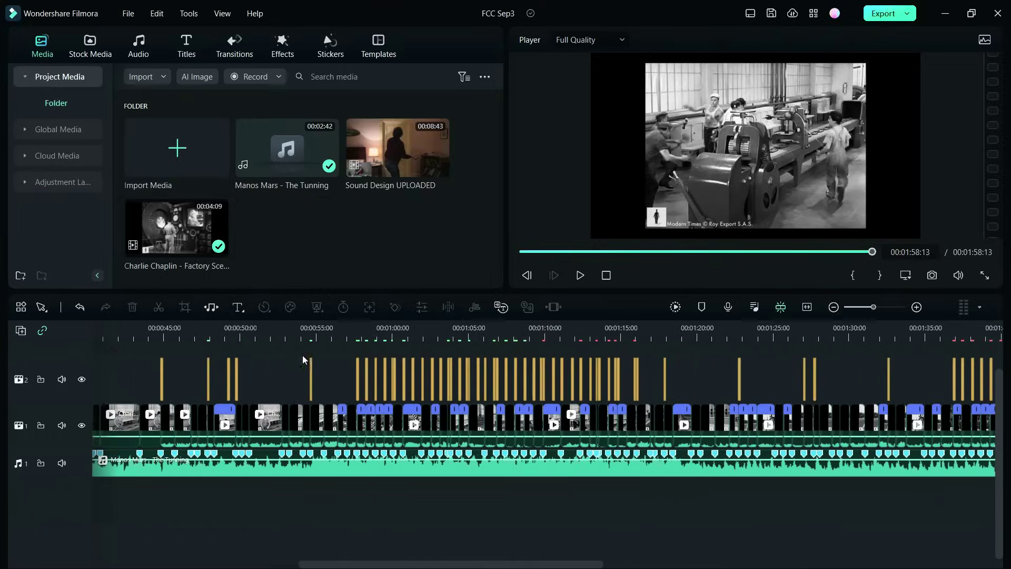
{"action": "left_click_drag", "start_coordinate": [415, 565], "coordinate": [206, 560]}
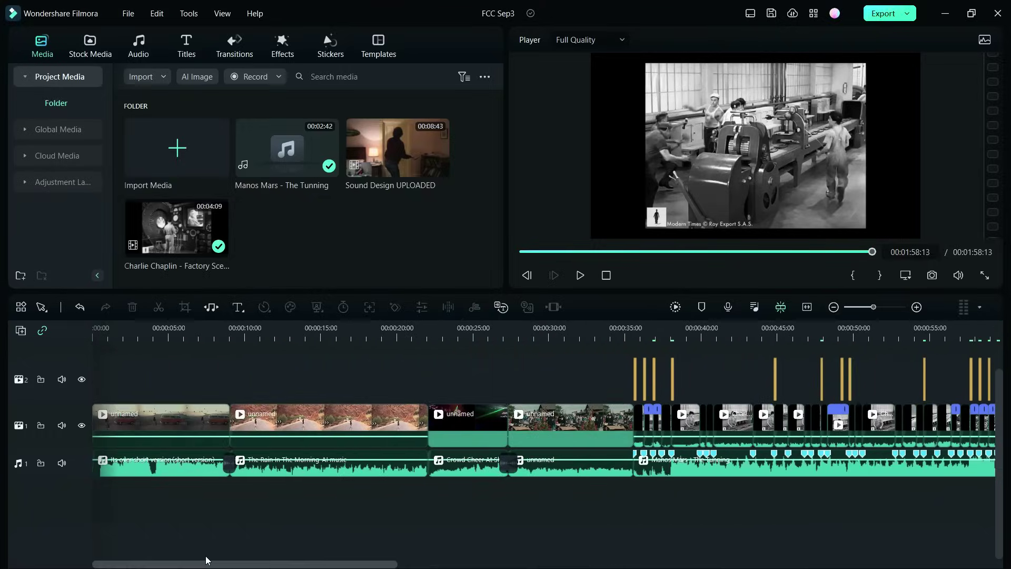